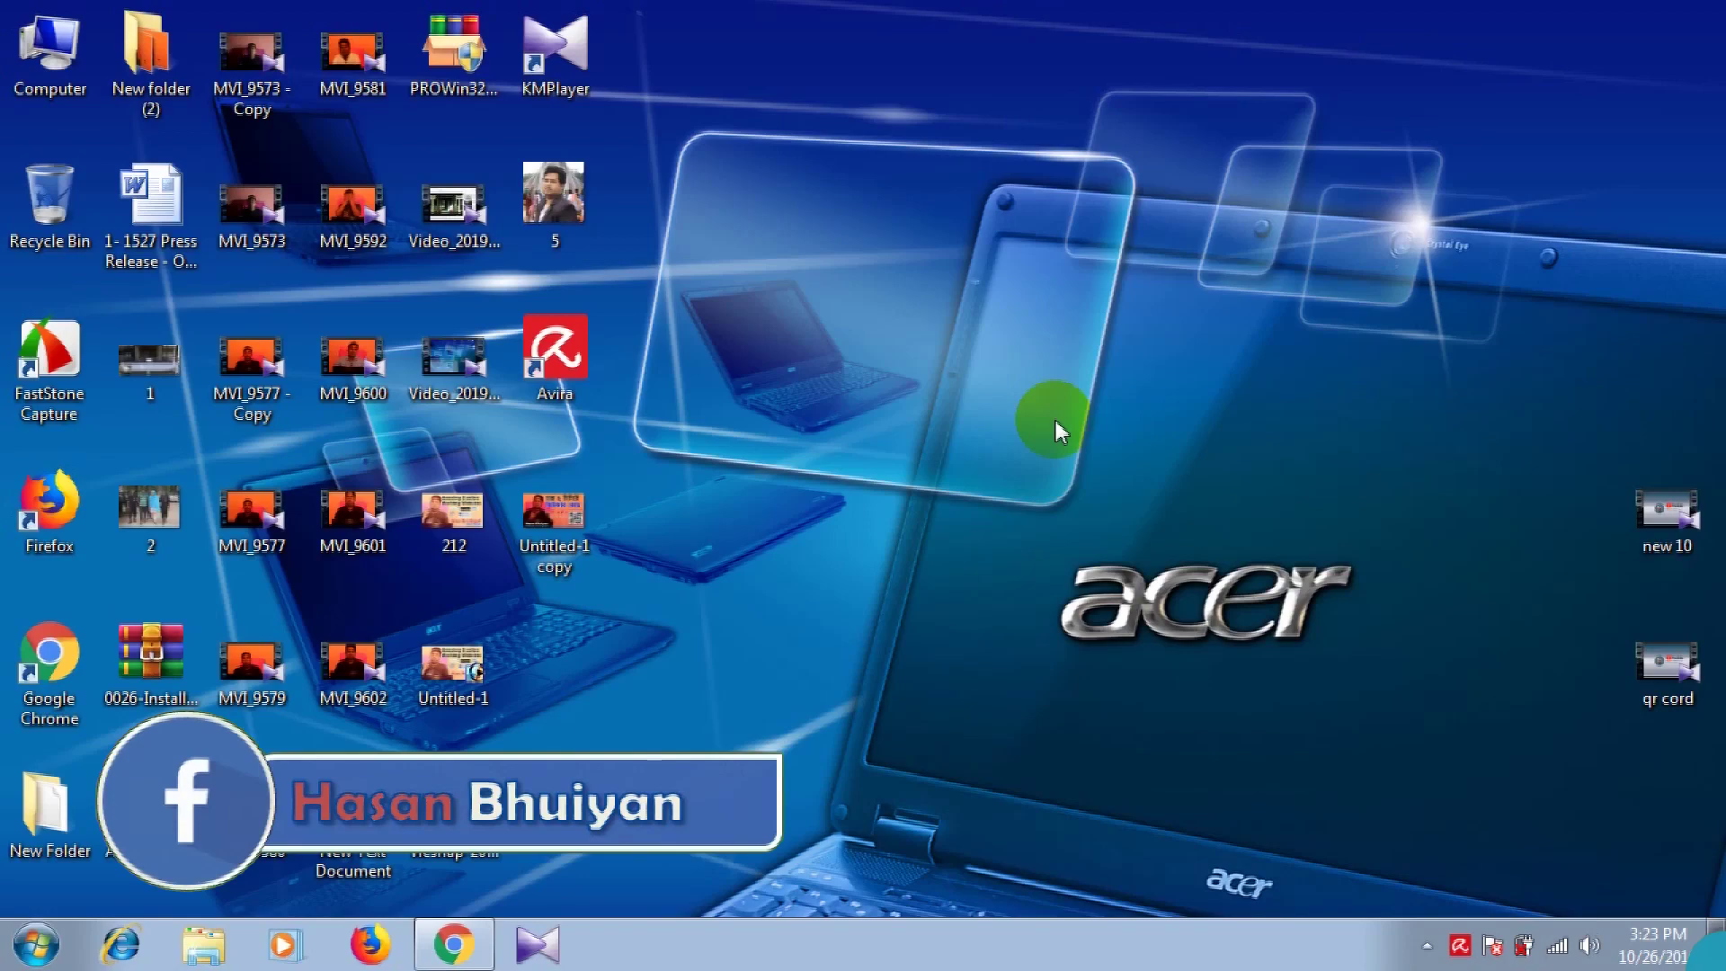
- Preview the desktop picture named 5 and close the viewer
right_click(576, 194)
click(597, 197)
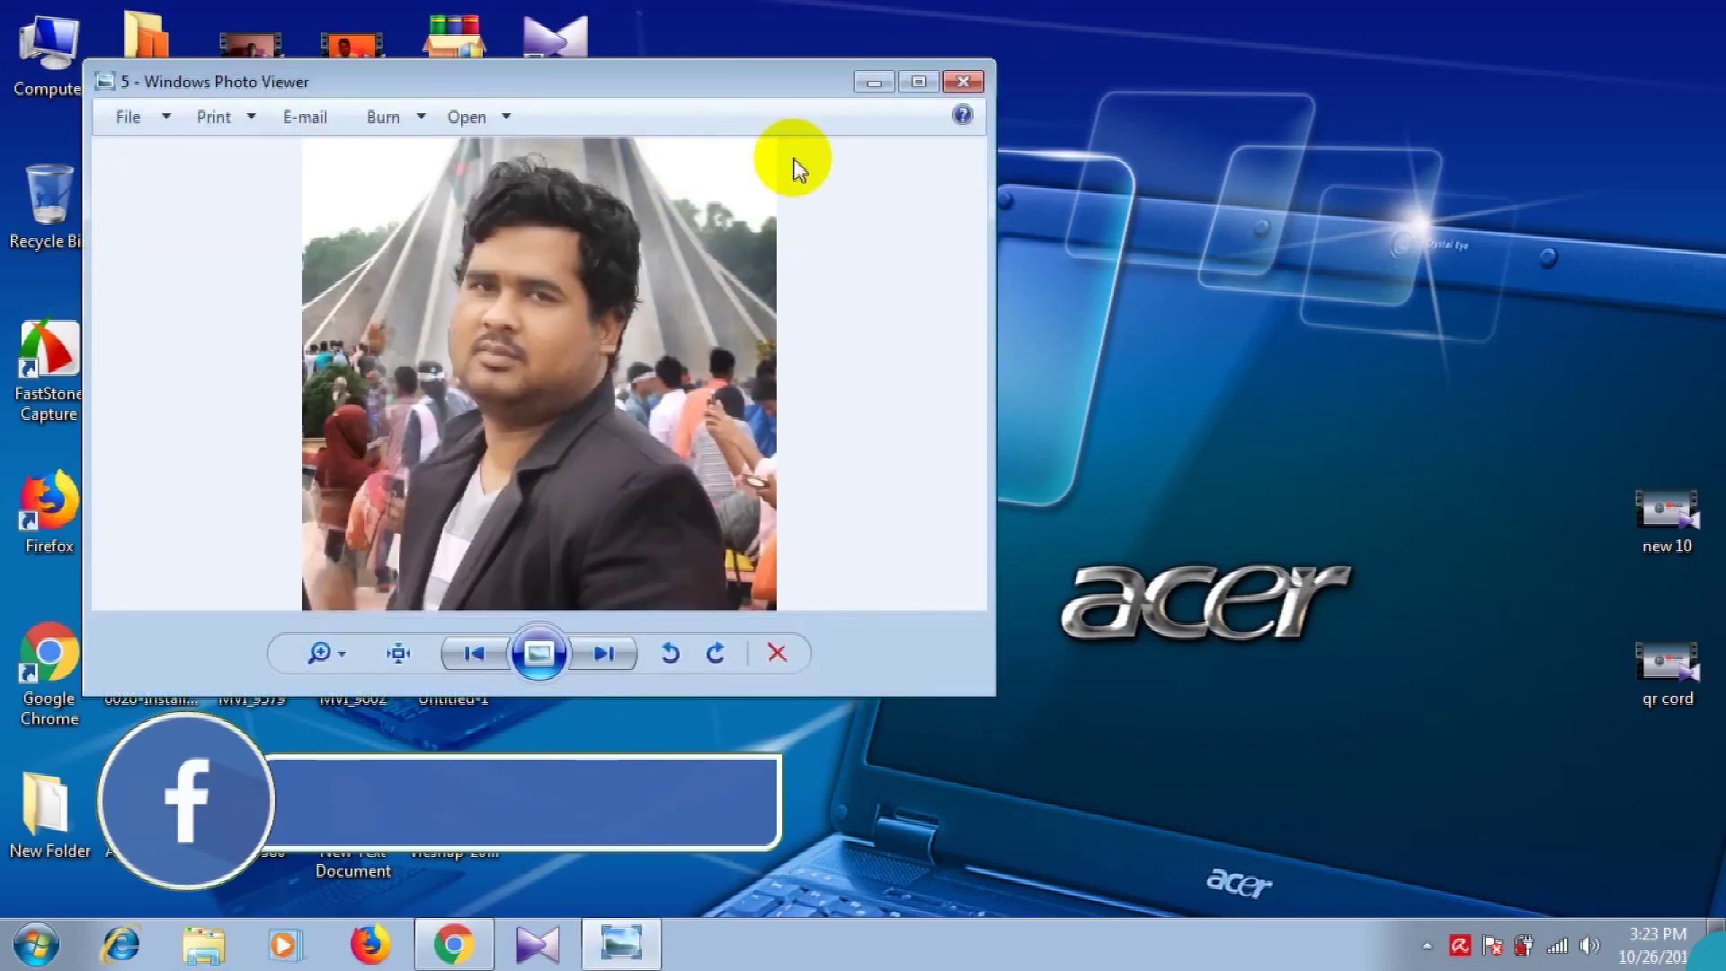
click(968, 83)
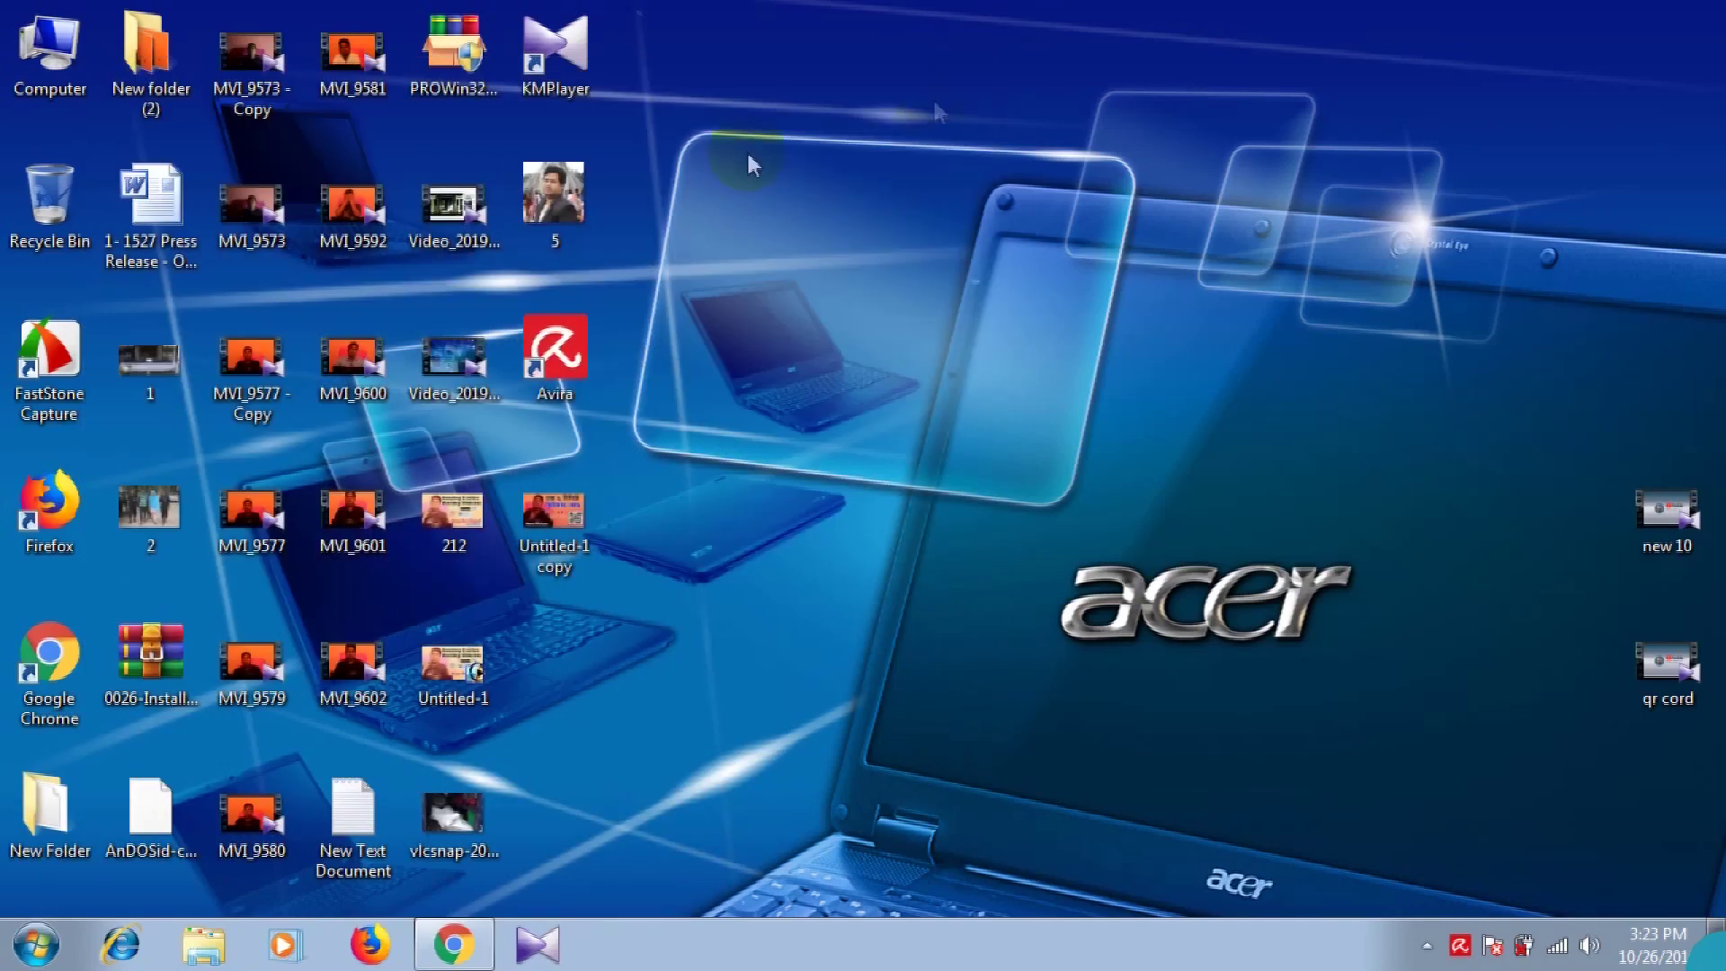
- Open the desktop picture 5 for editing in Paint and save it in its existing format
right_click(567, 212)
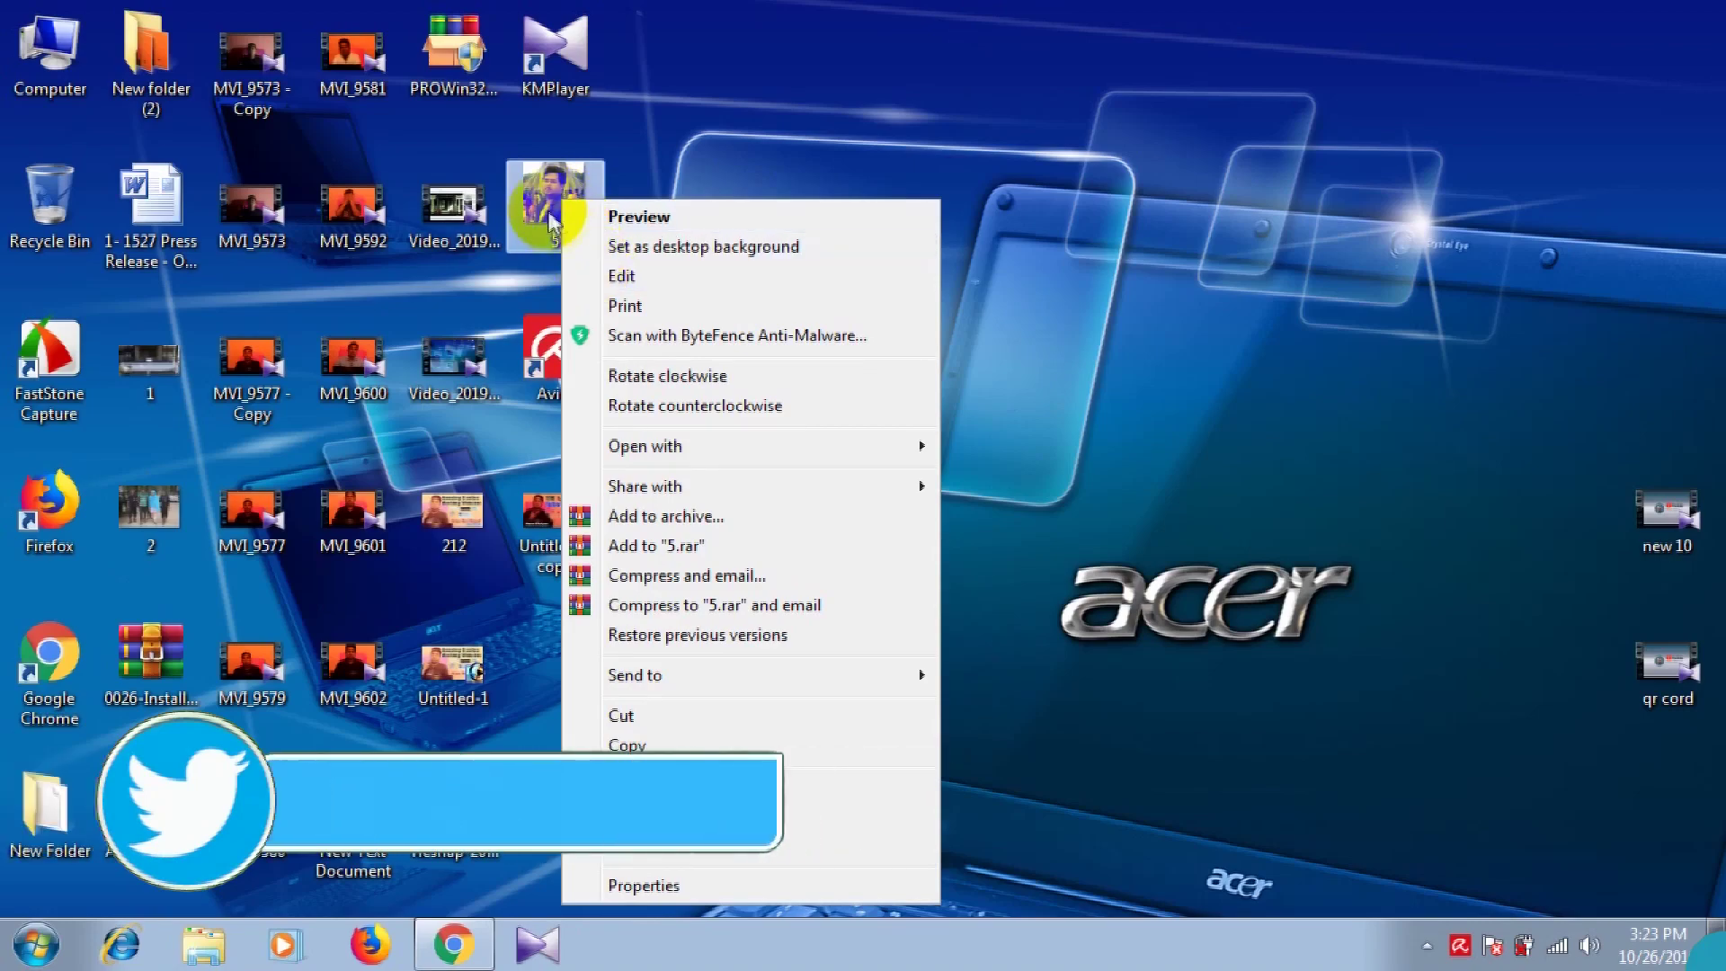
click(551, 215)
right_click(557, 214)
click(587, 278)
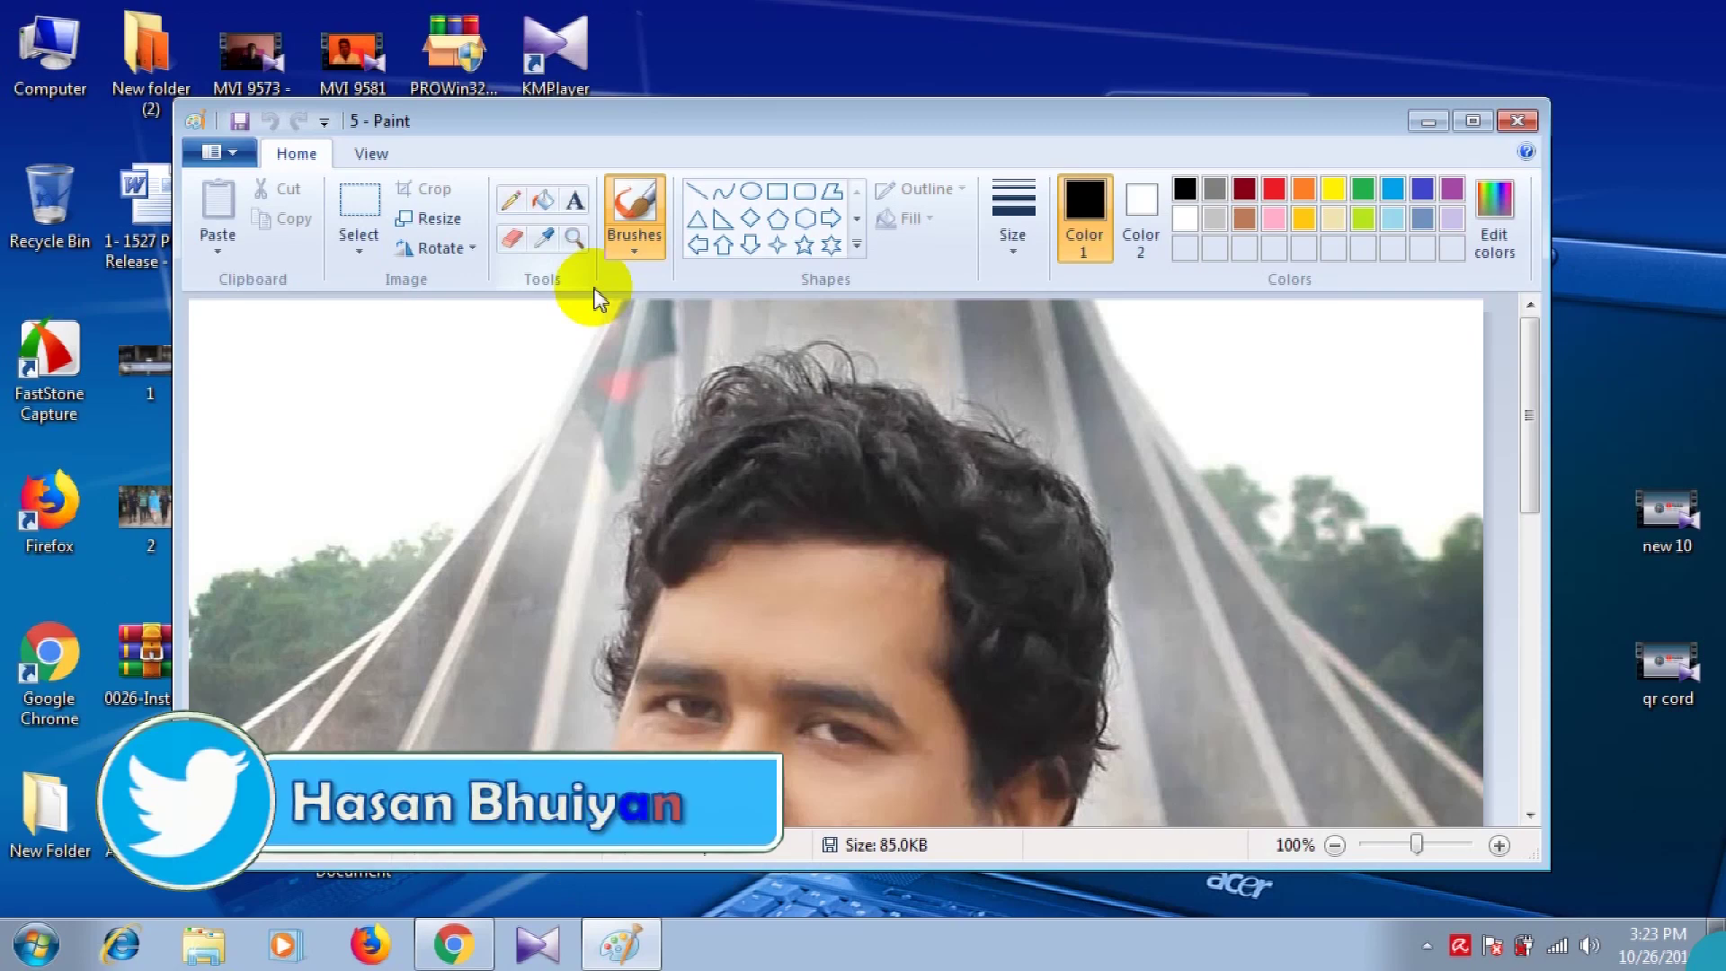
click(252, 124)
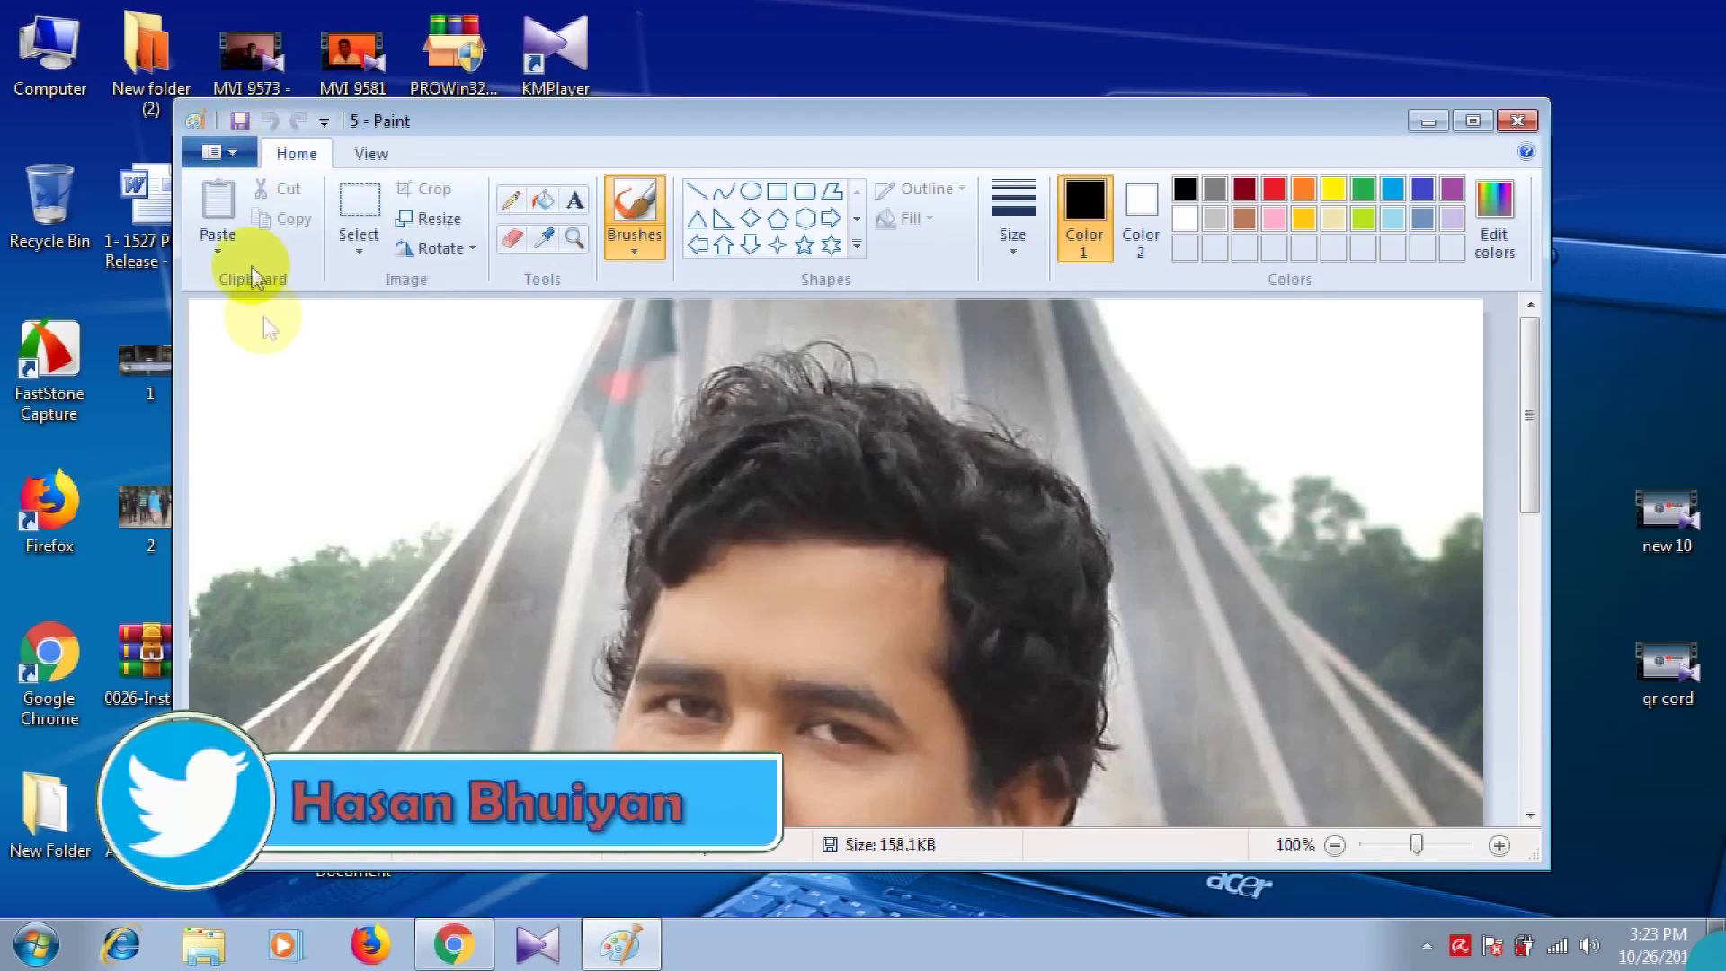
- Try to save the picture to the desktop as a 256 Color Bitmap named hb
click(272, 390)
key(F12)
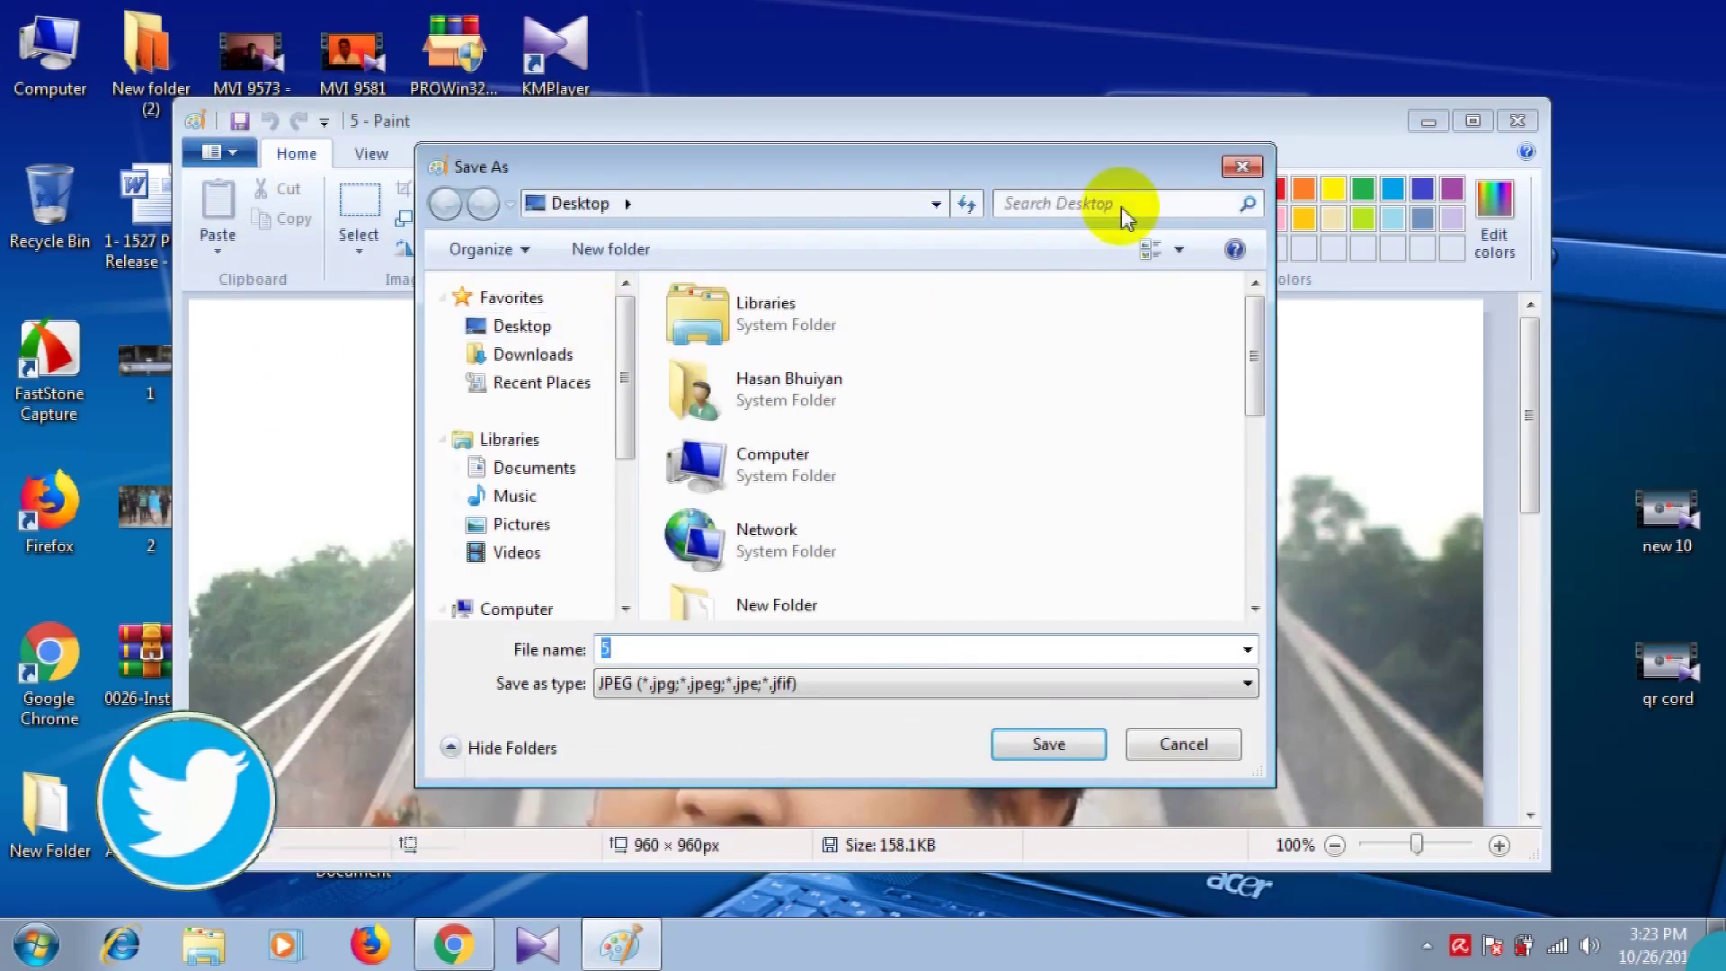
click(705, 688)
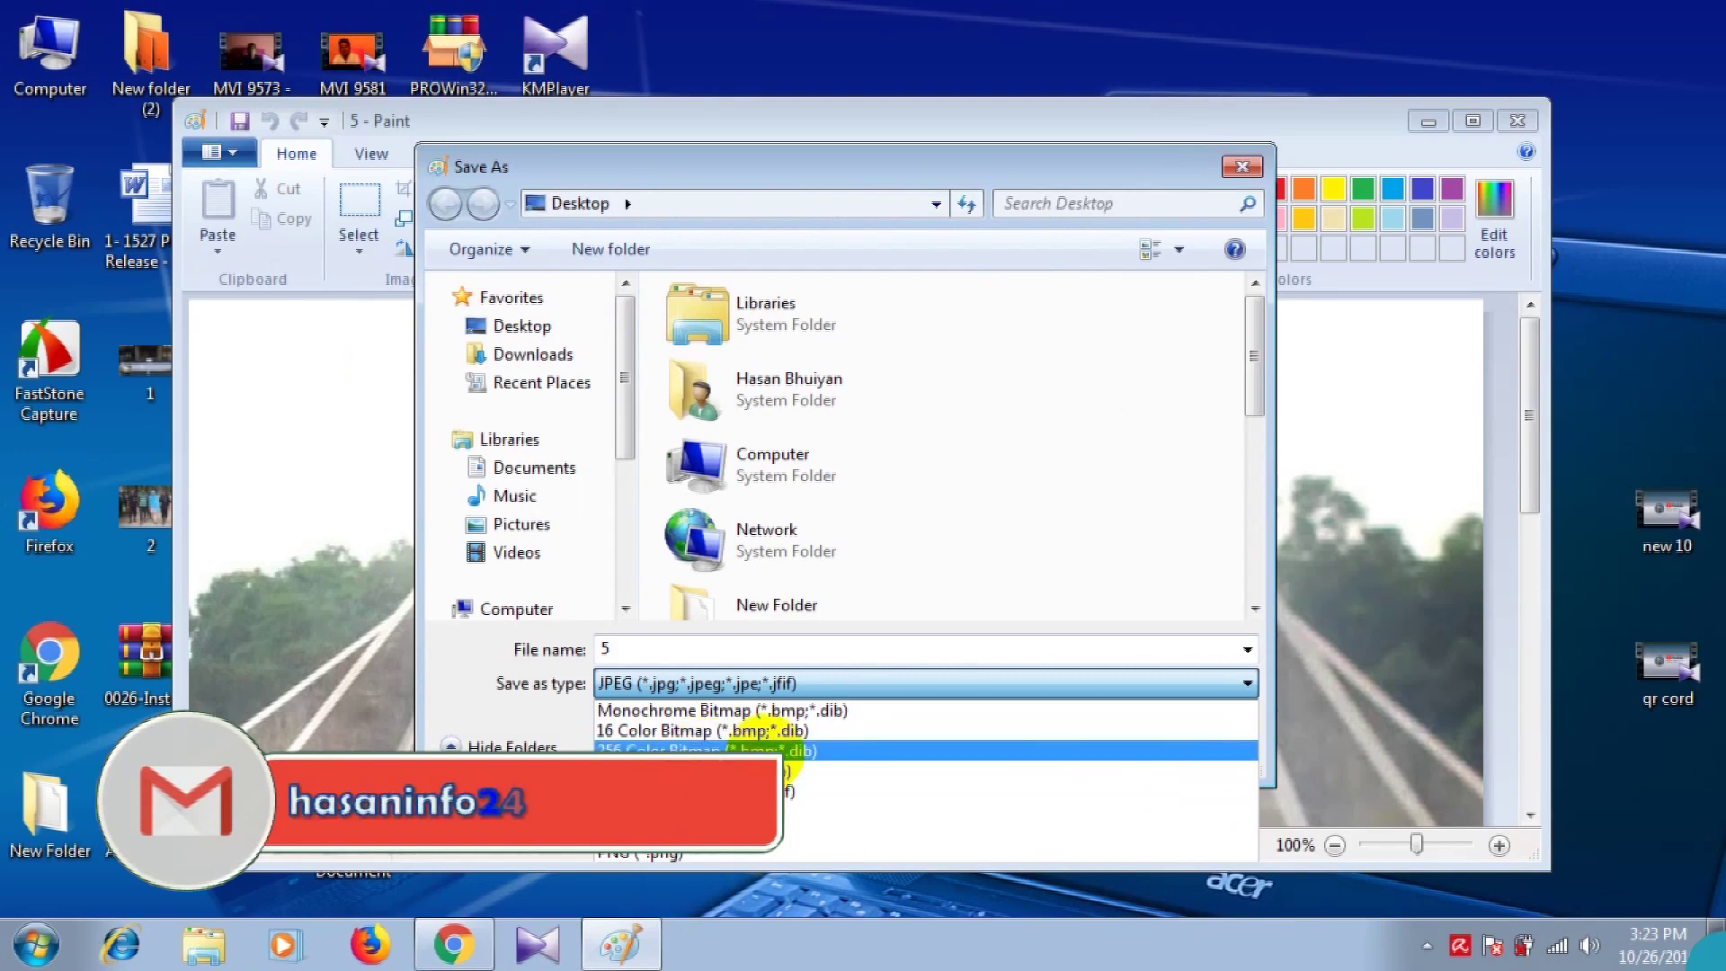
click(773, 750)
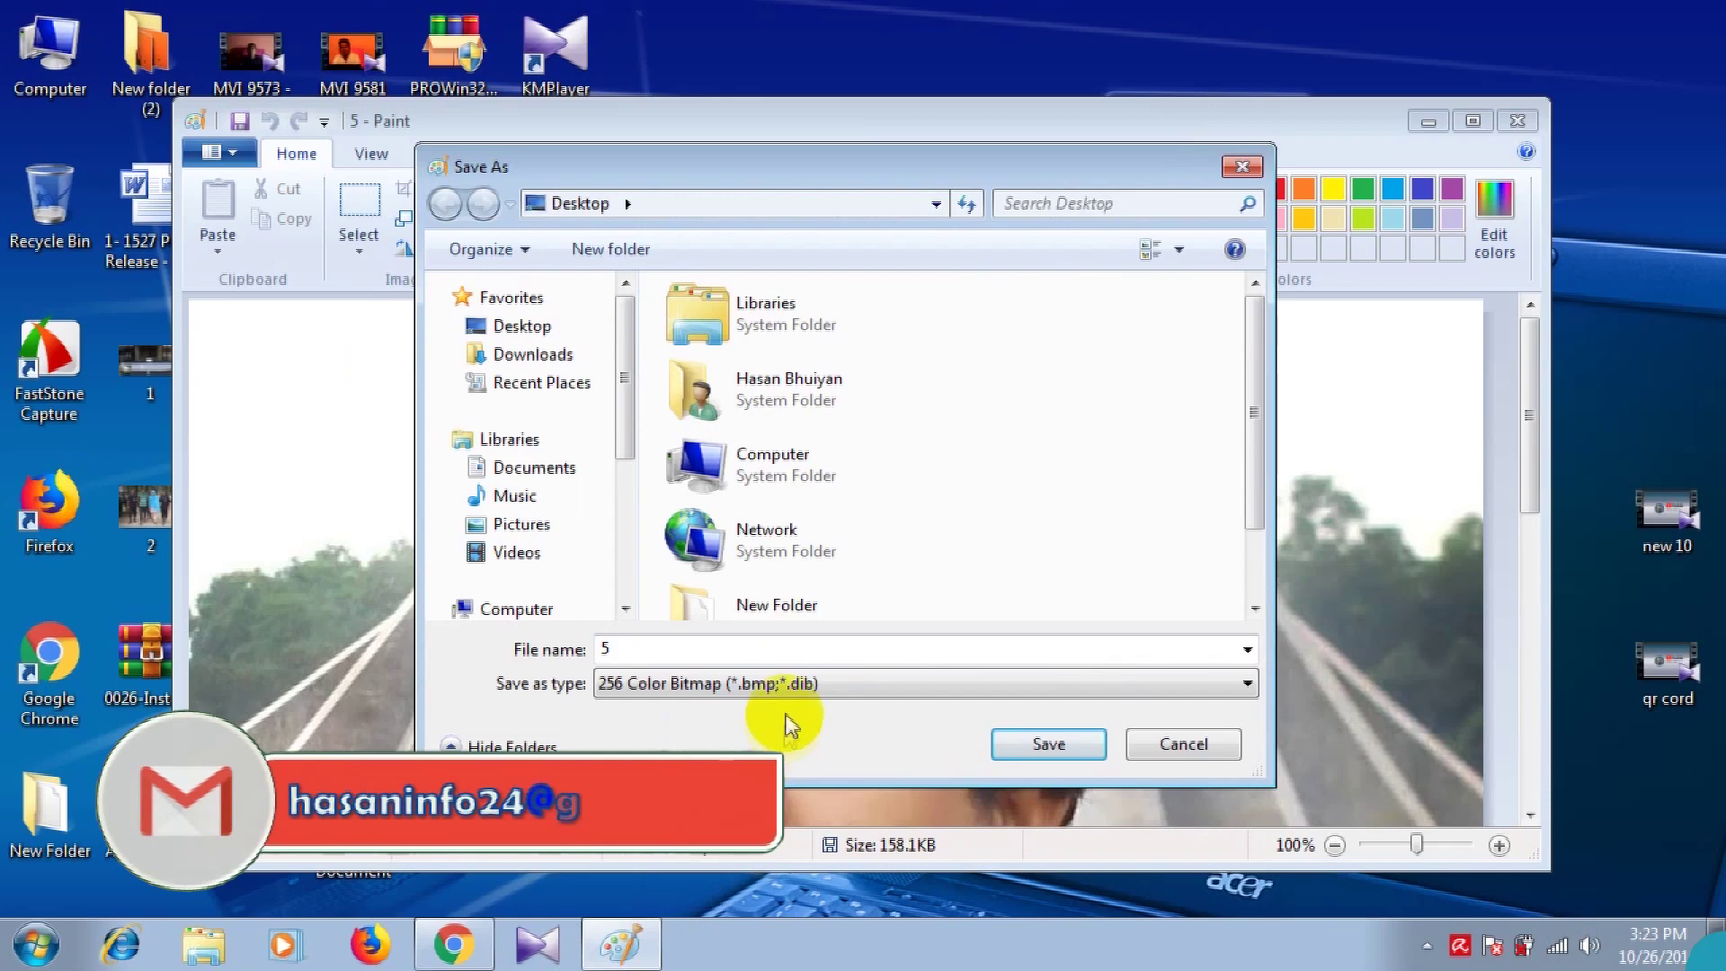
click(744, 645)
text(b)
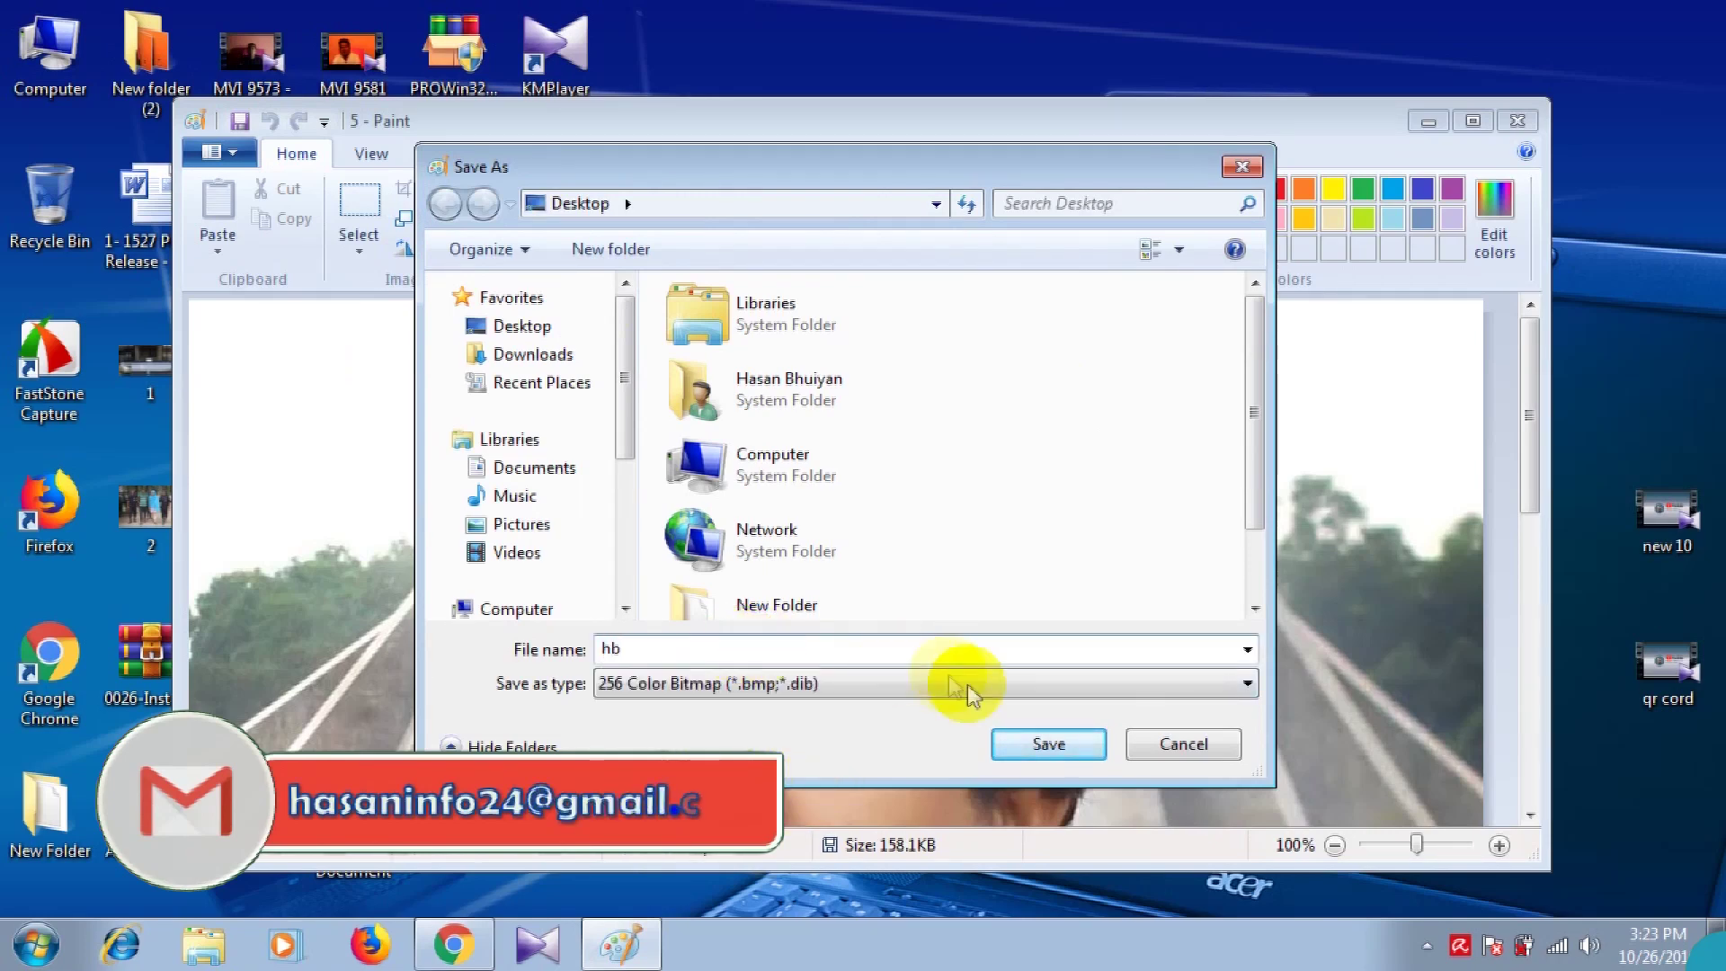
click(1049, 743)
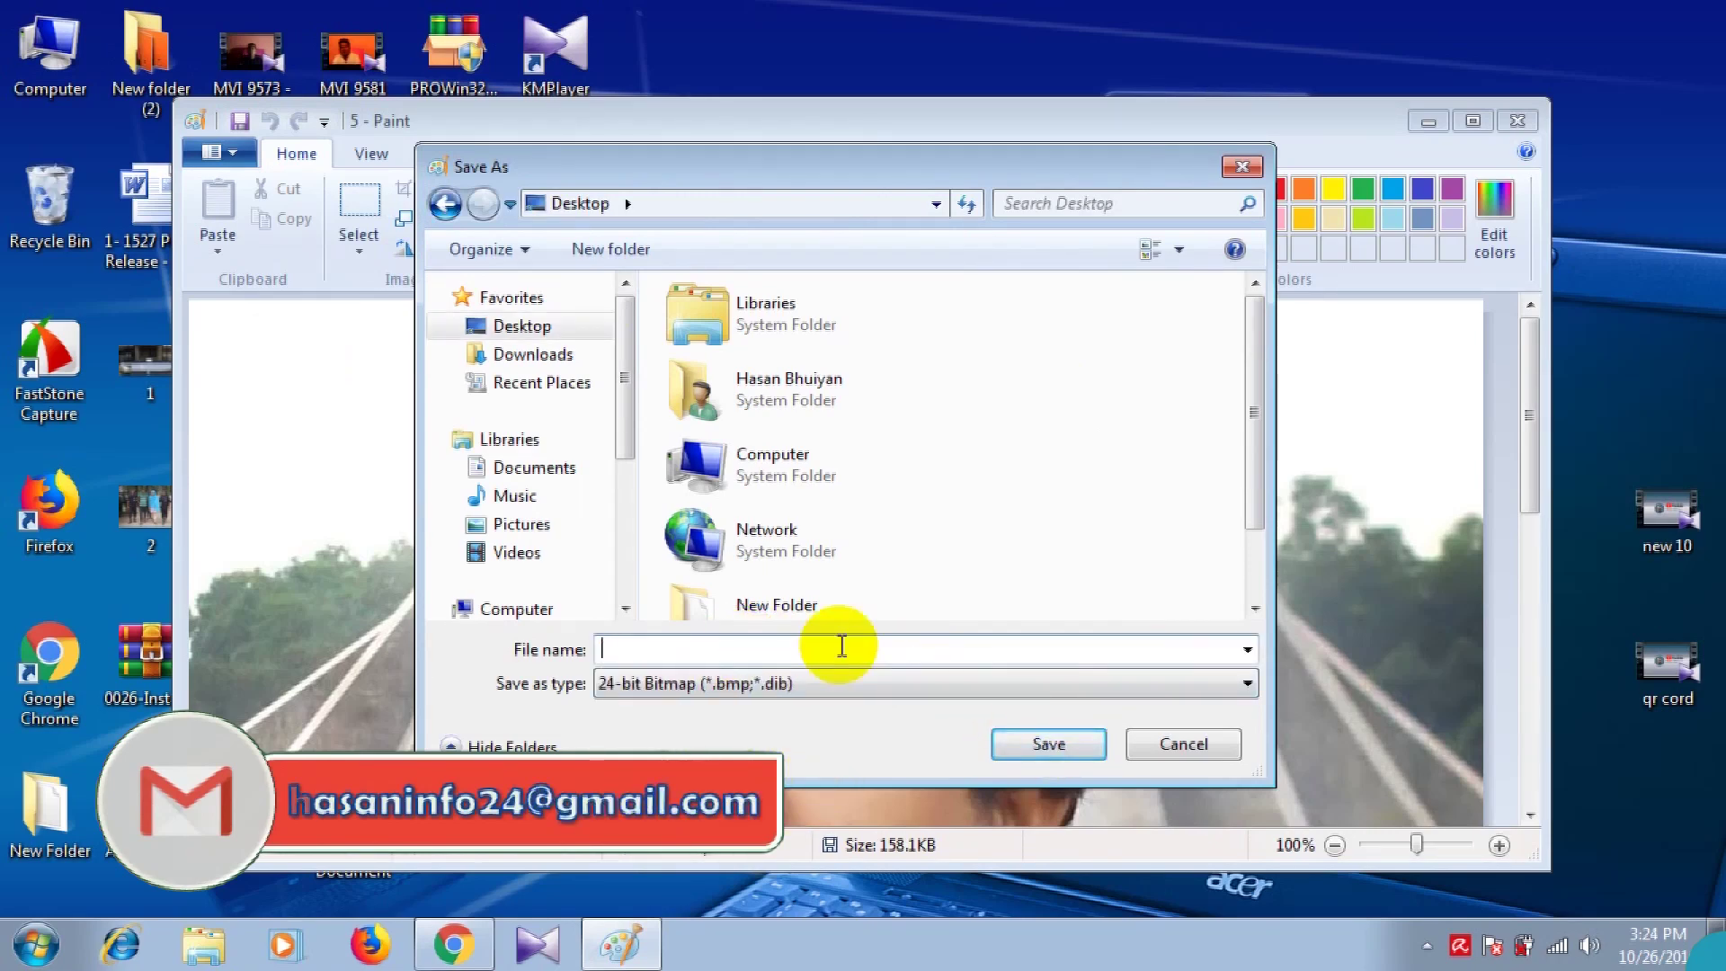
- Save the picture to the desktop as a 24-bit Bitmap named hb and close Paint
text(hb)
click(1056, 751)
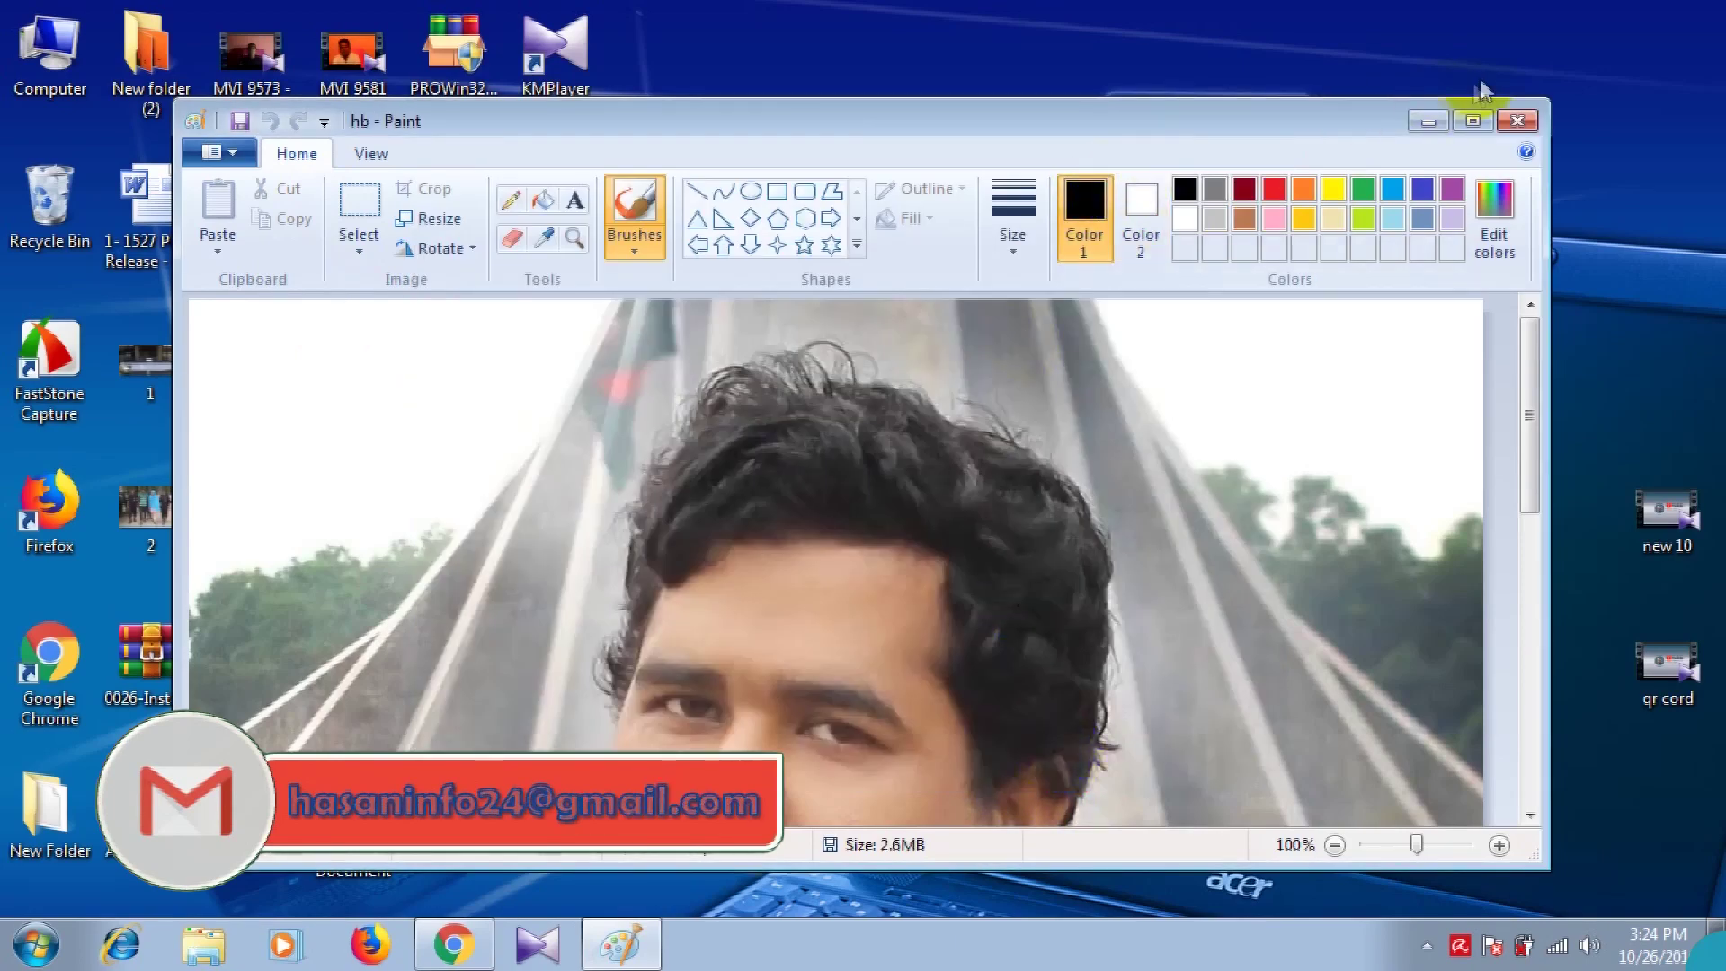
click(1518, 121)
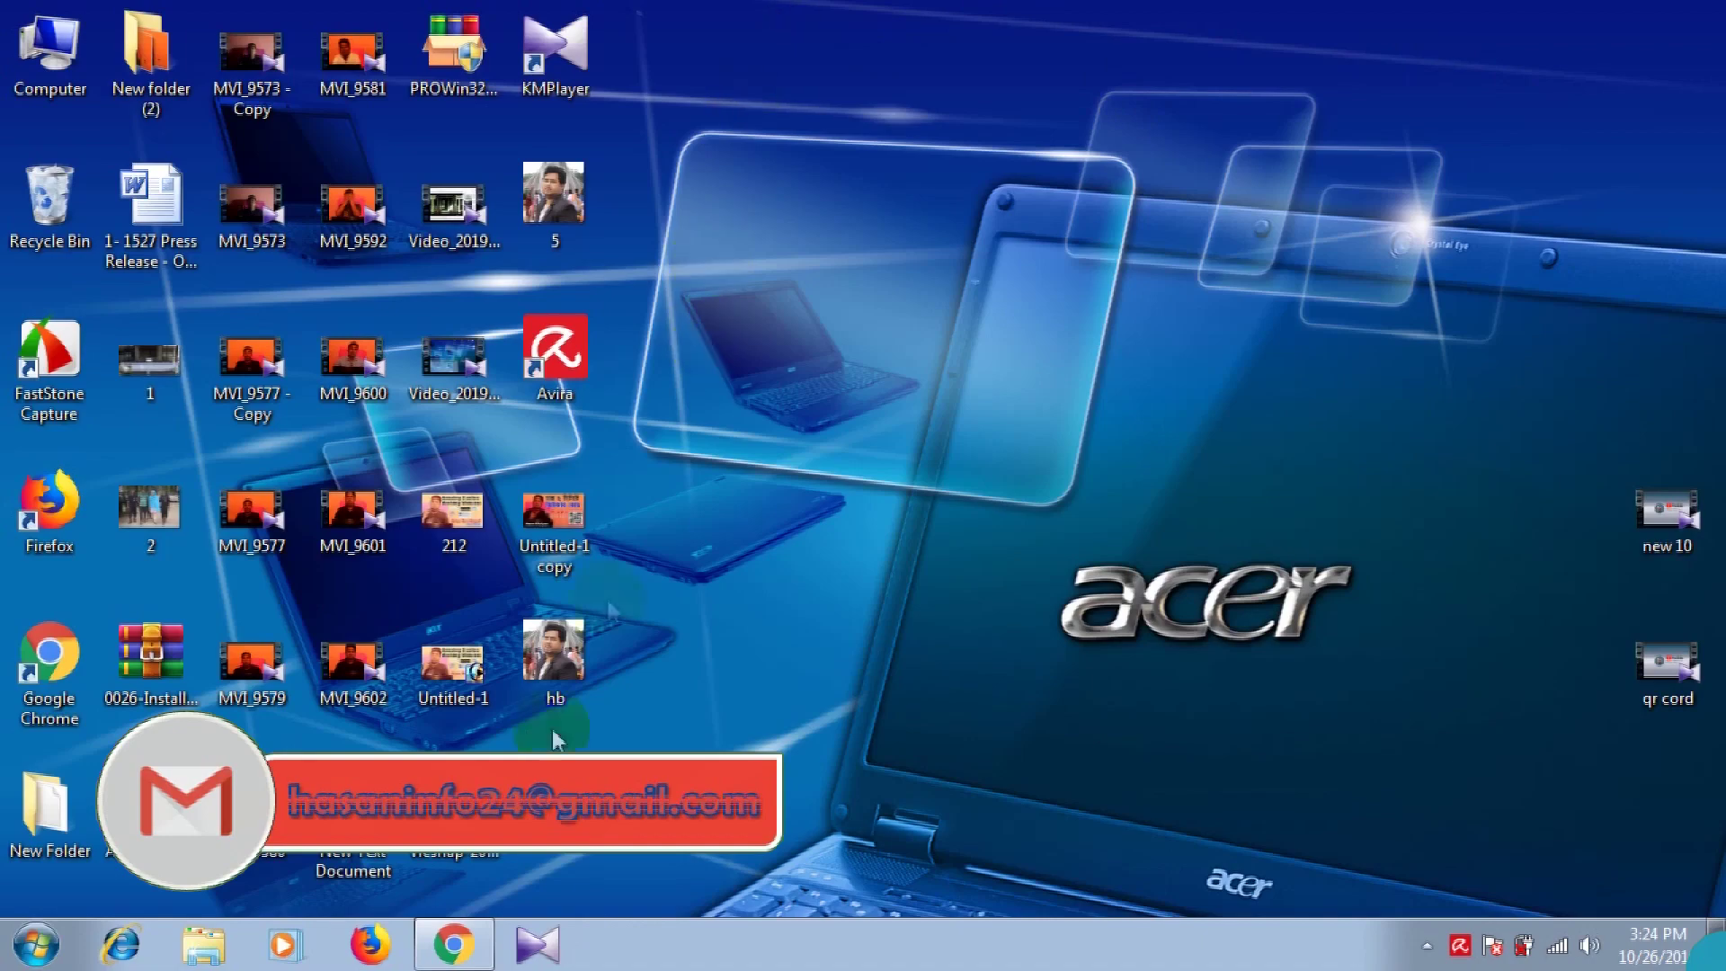
- Create a new text document on the desktop and enter the two lines "[autorun]" and "icon=hb.bmp" in it
right_click(937, 195)
mouse_move(1034, 467)
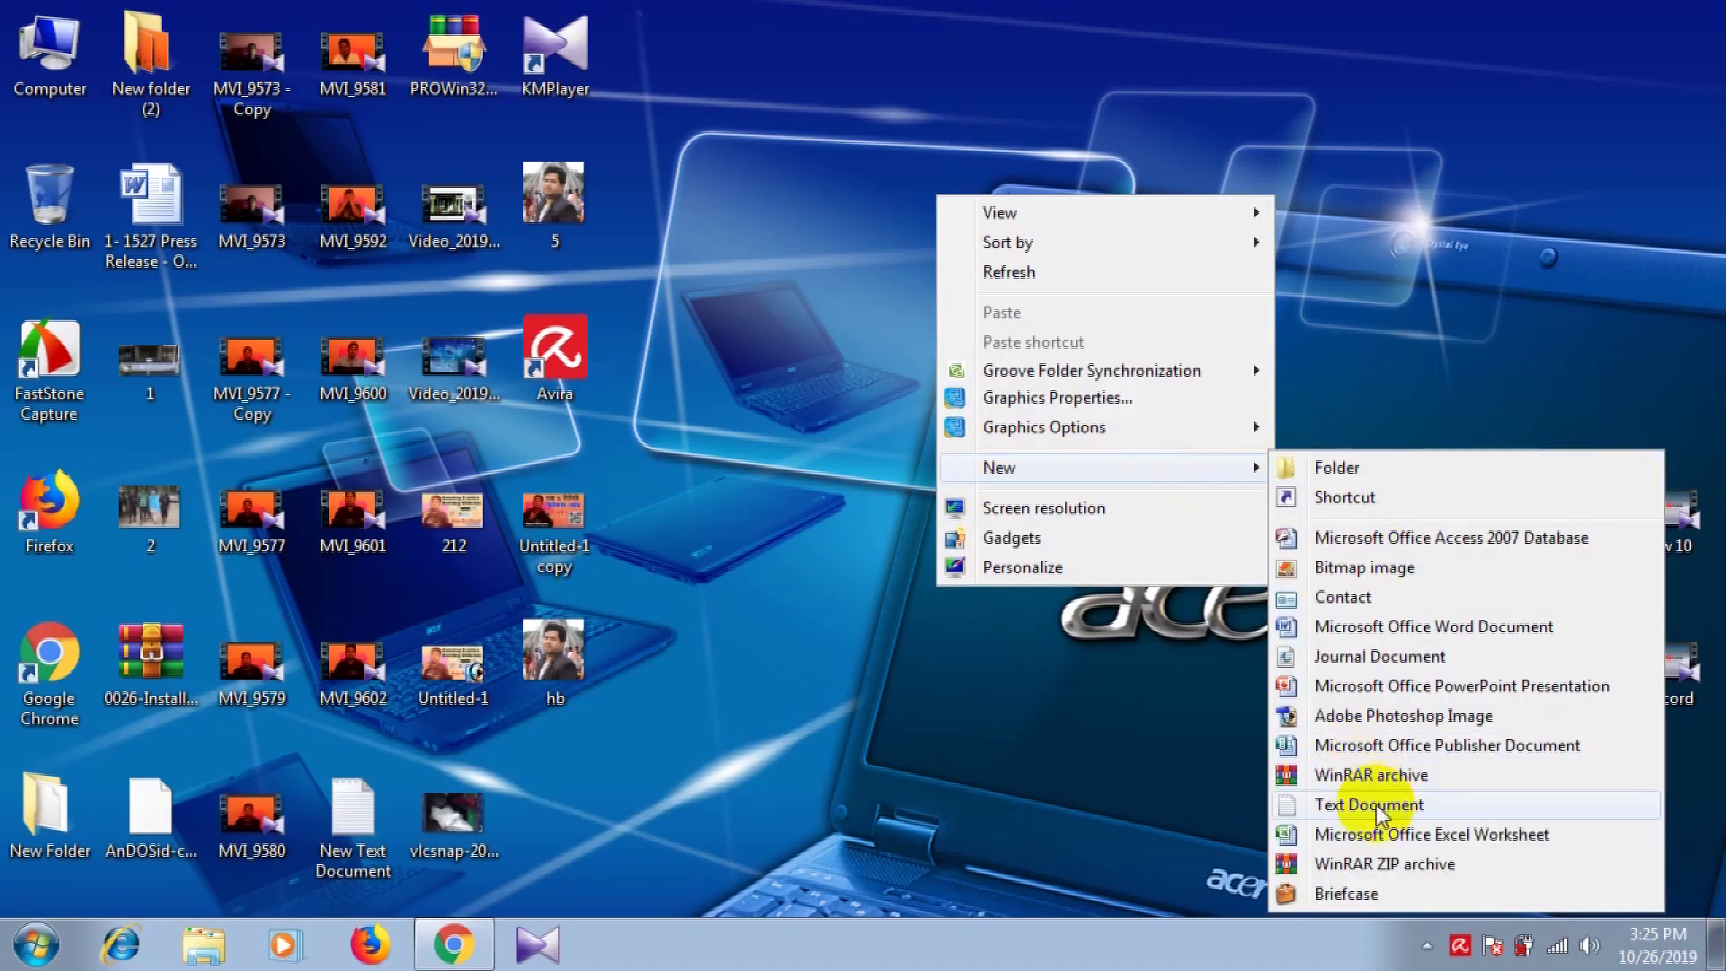
click(1376, 813)
click(916, 179)
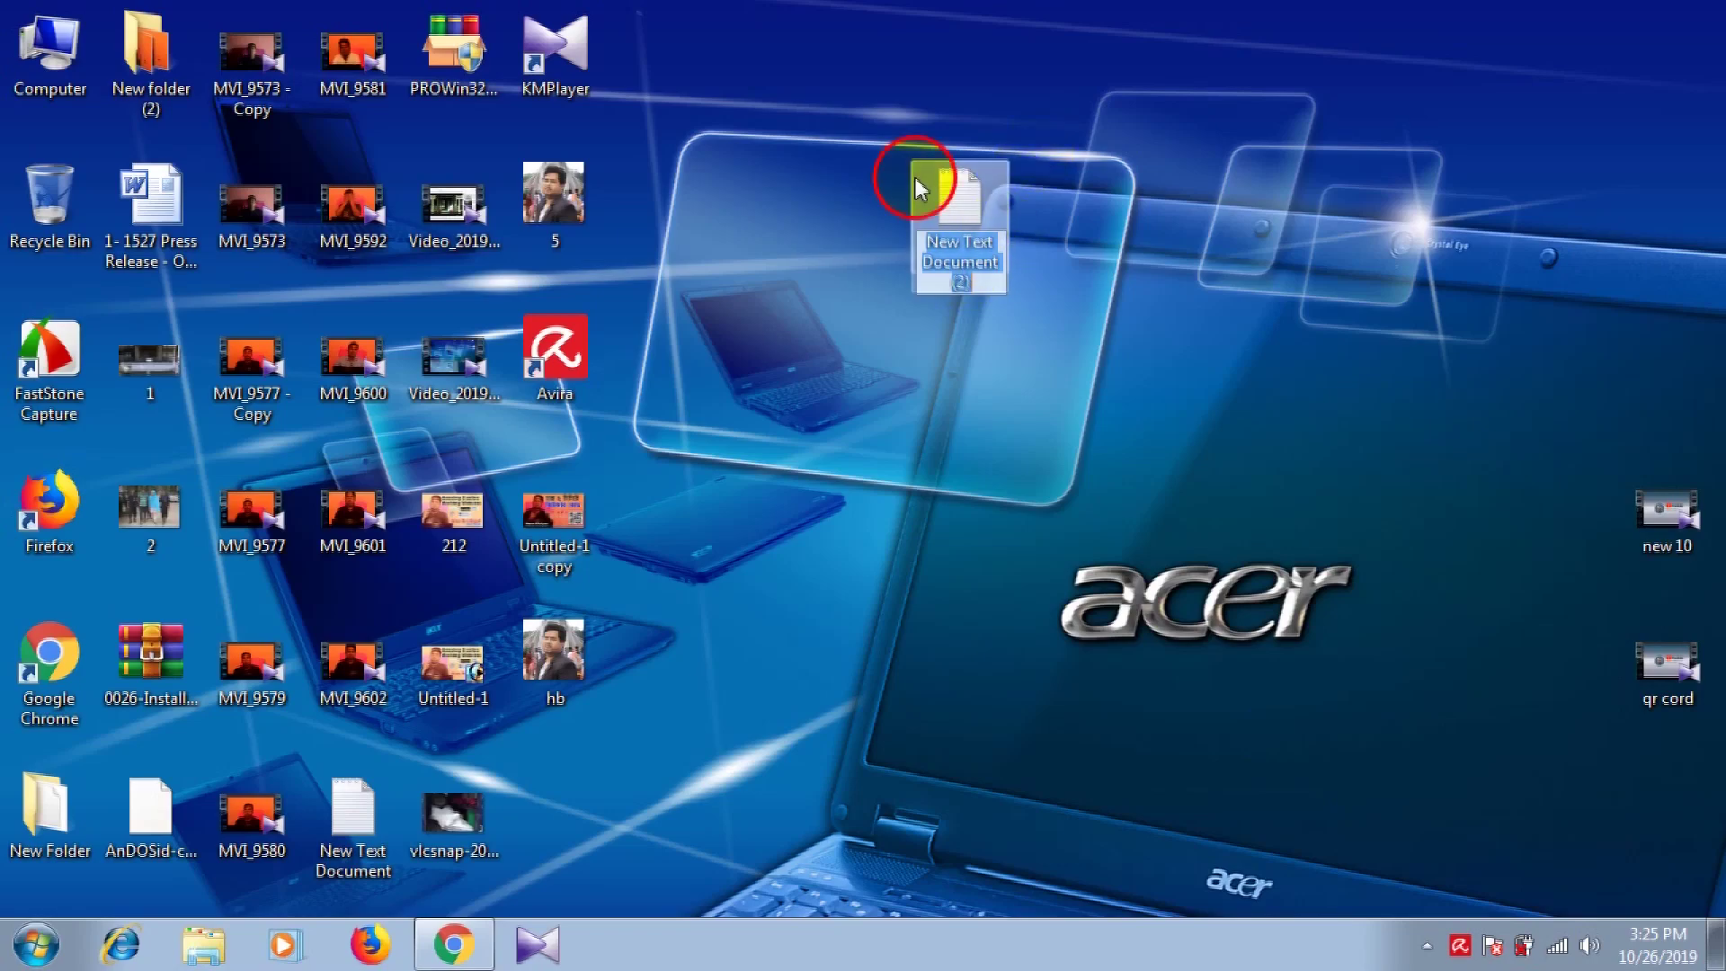
double_click(917, 187)
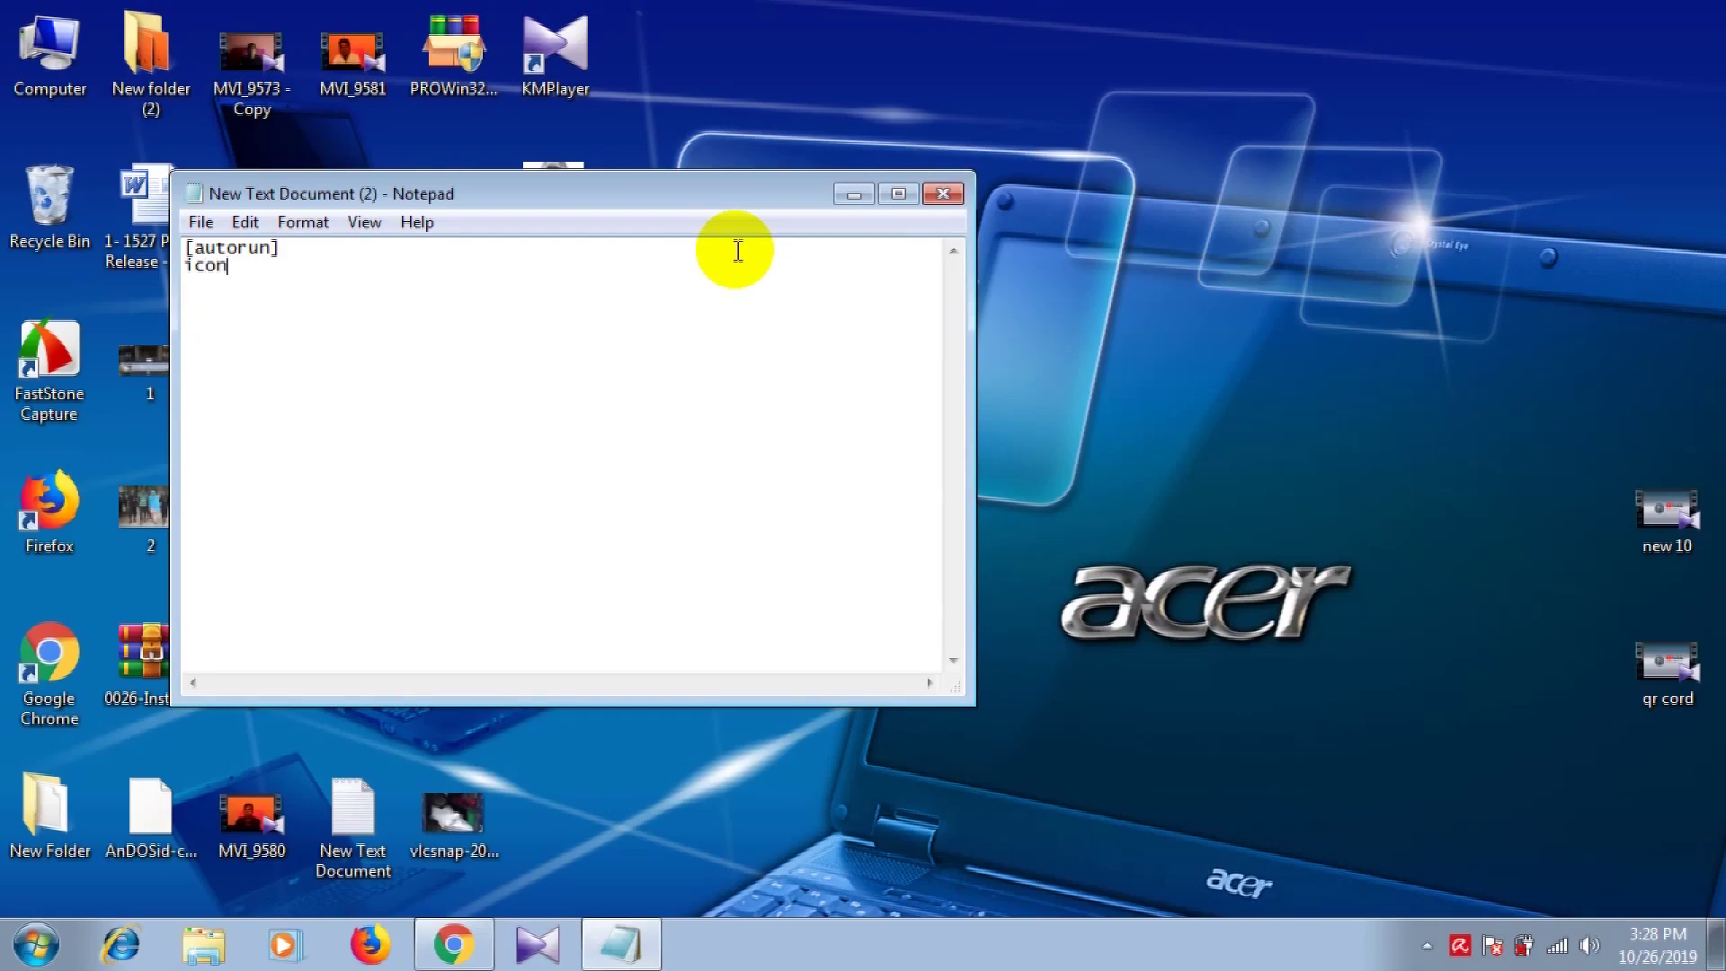
drag(625, 192, 1088, 297)
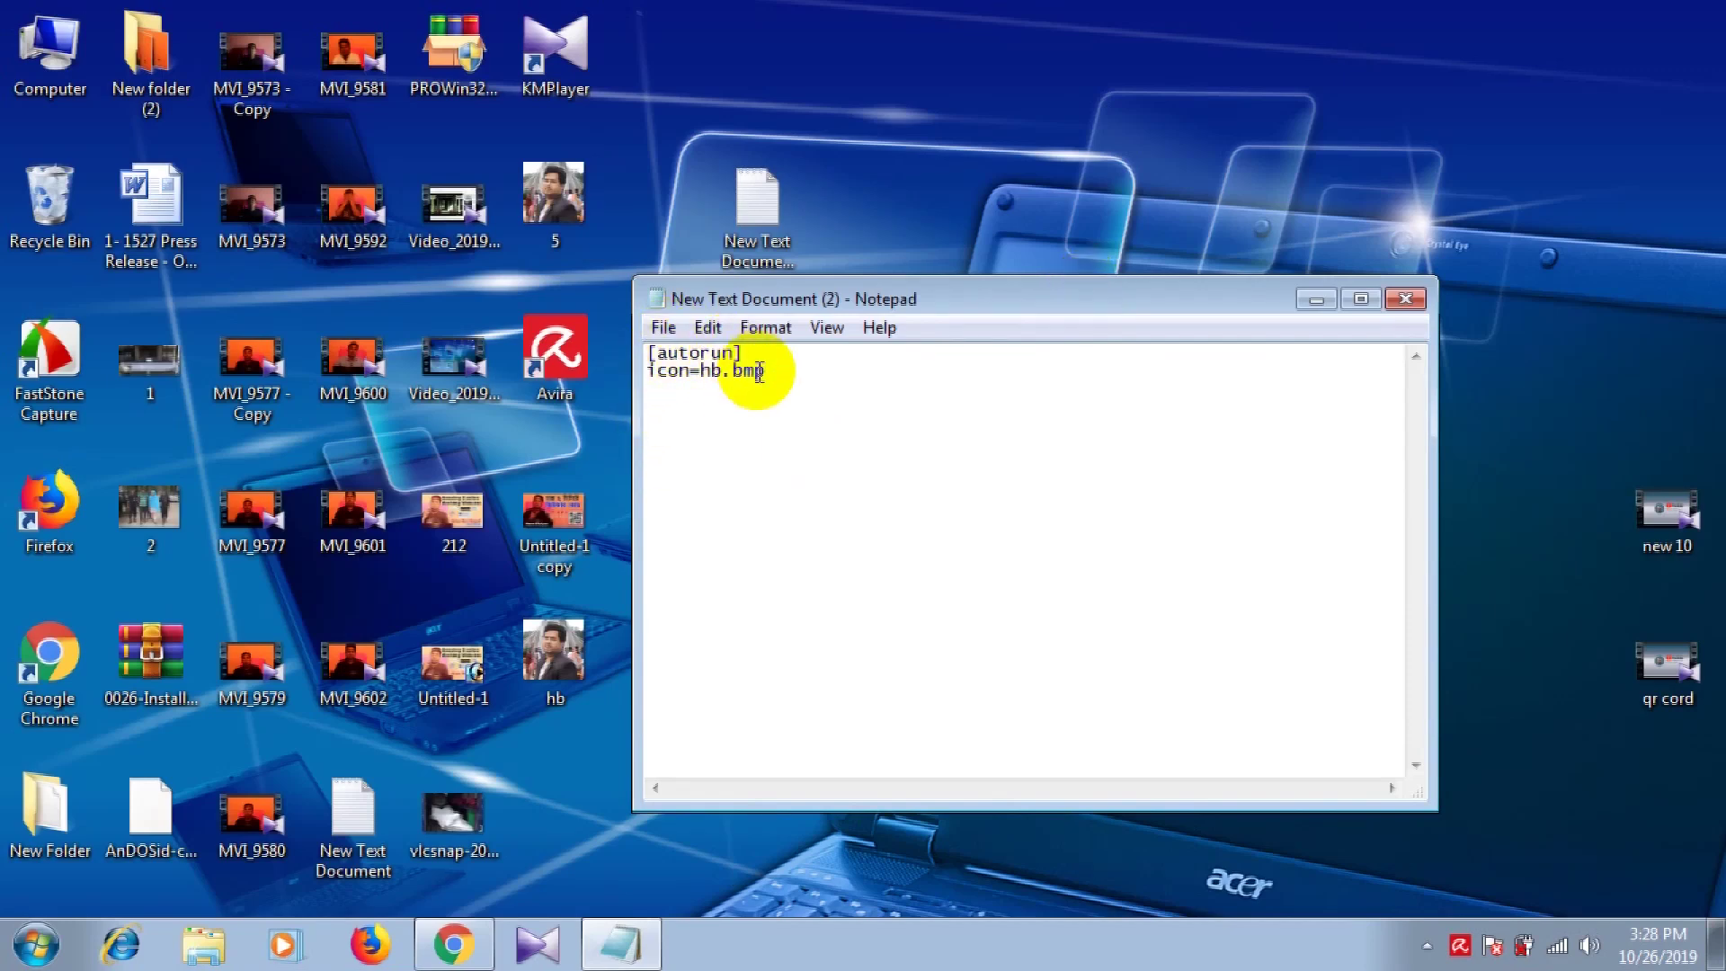
- Save the text document to the desktop as autorun.inf with file type All Files and close Notepad
click(663, 327)
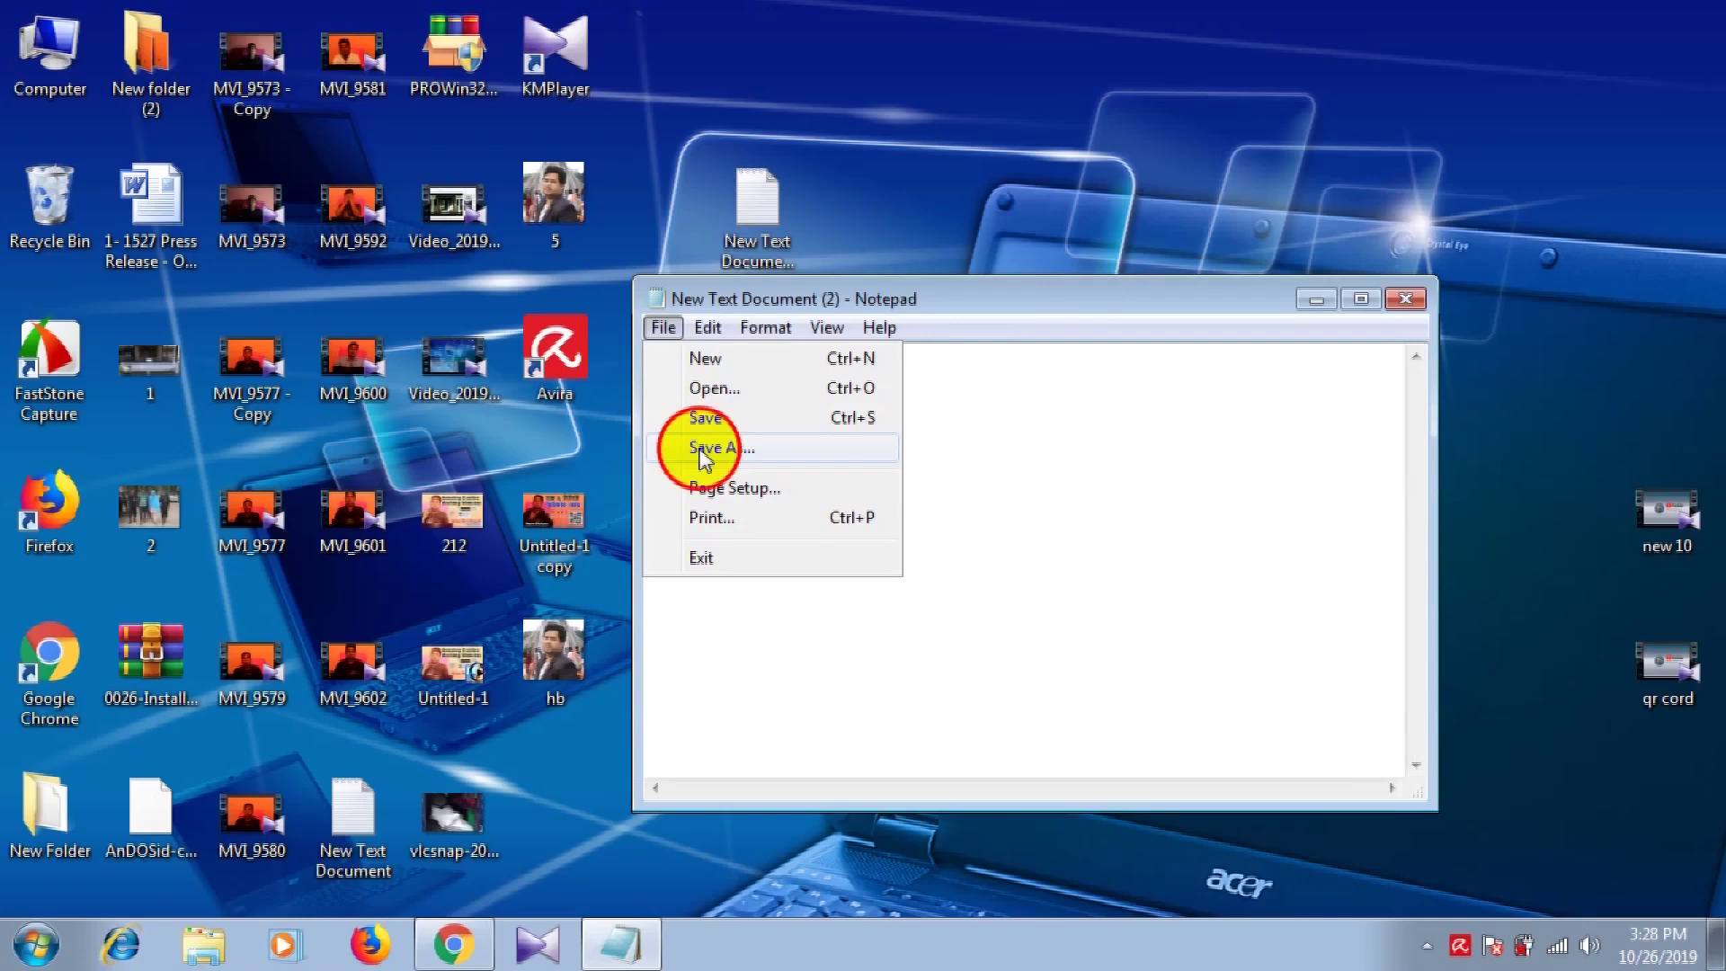
click(702, 459)
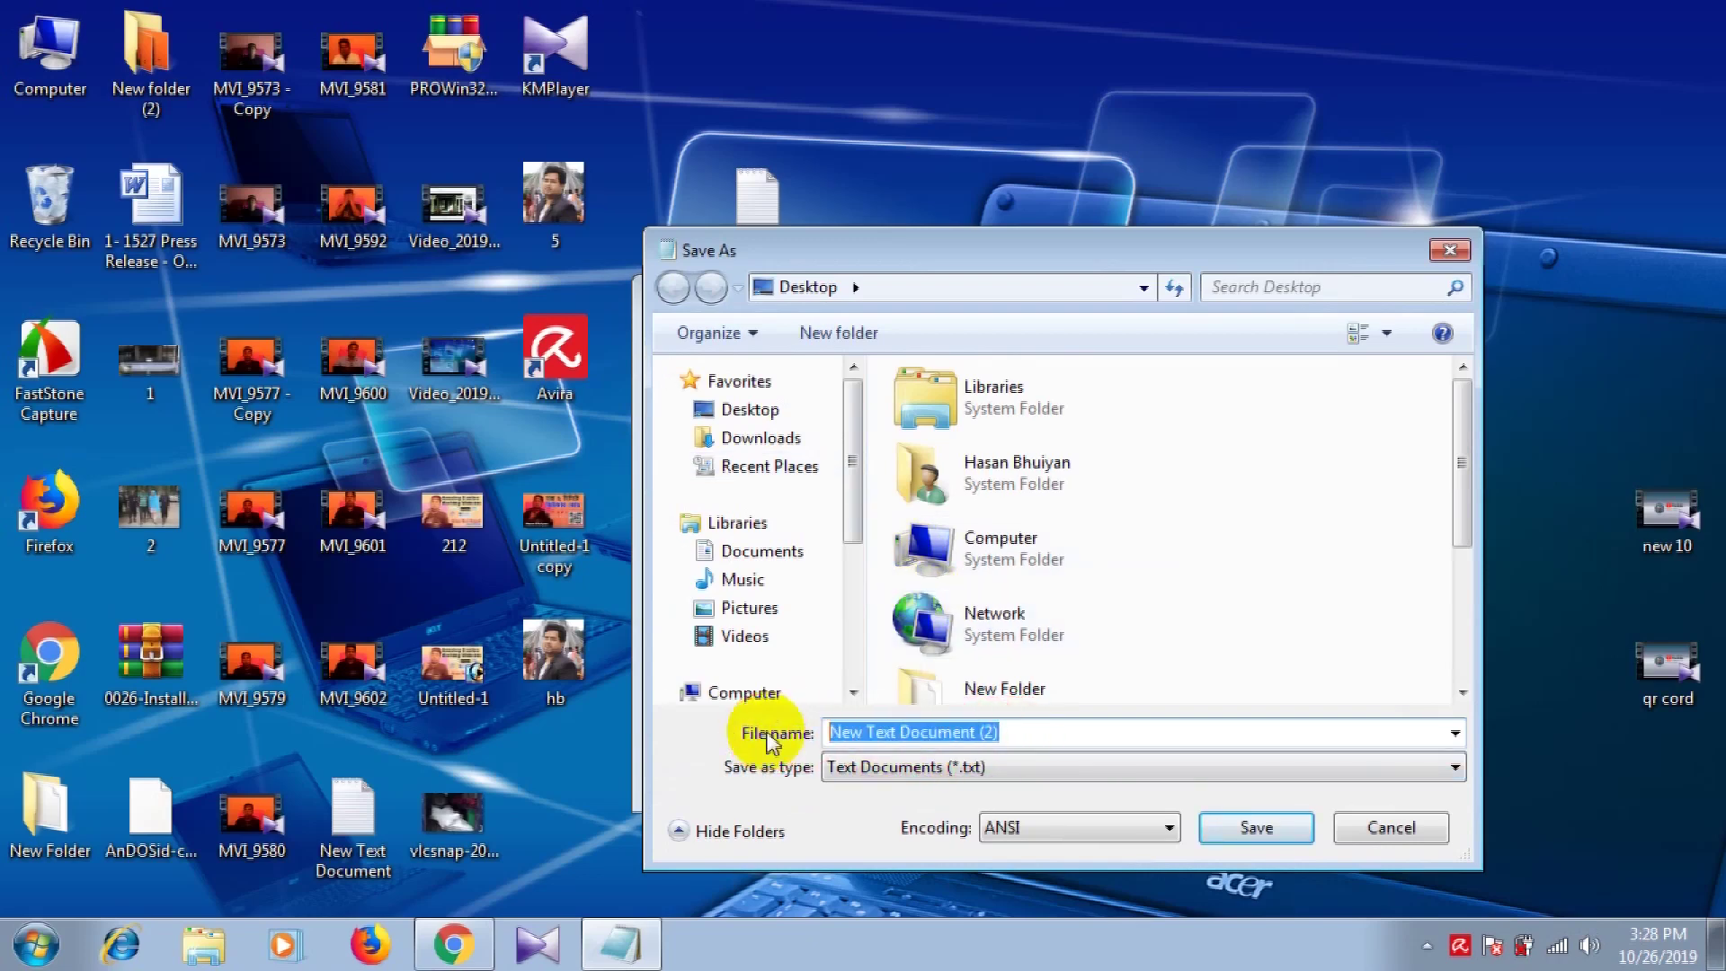
text(a)
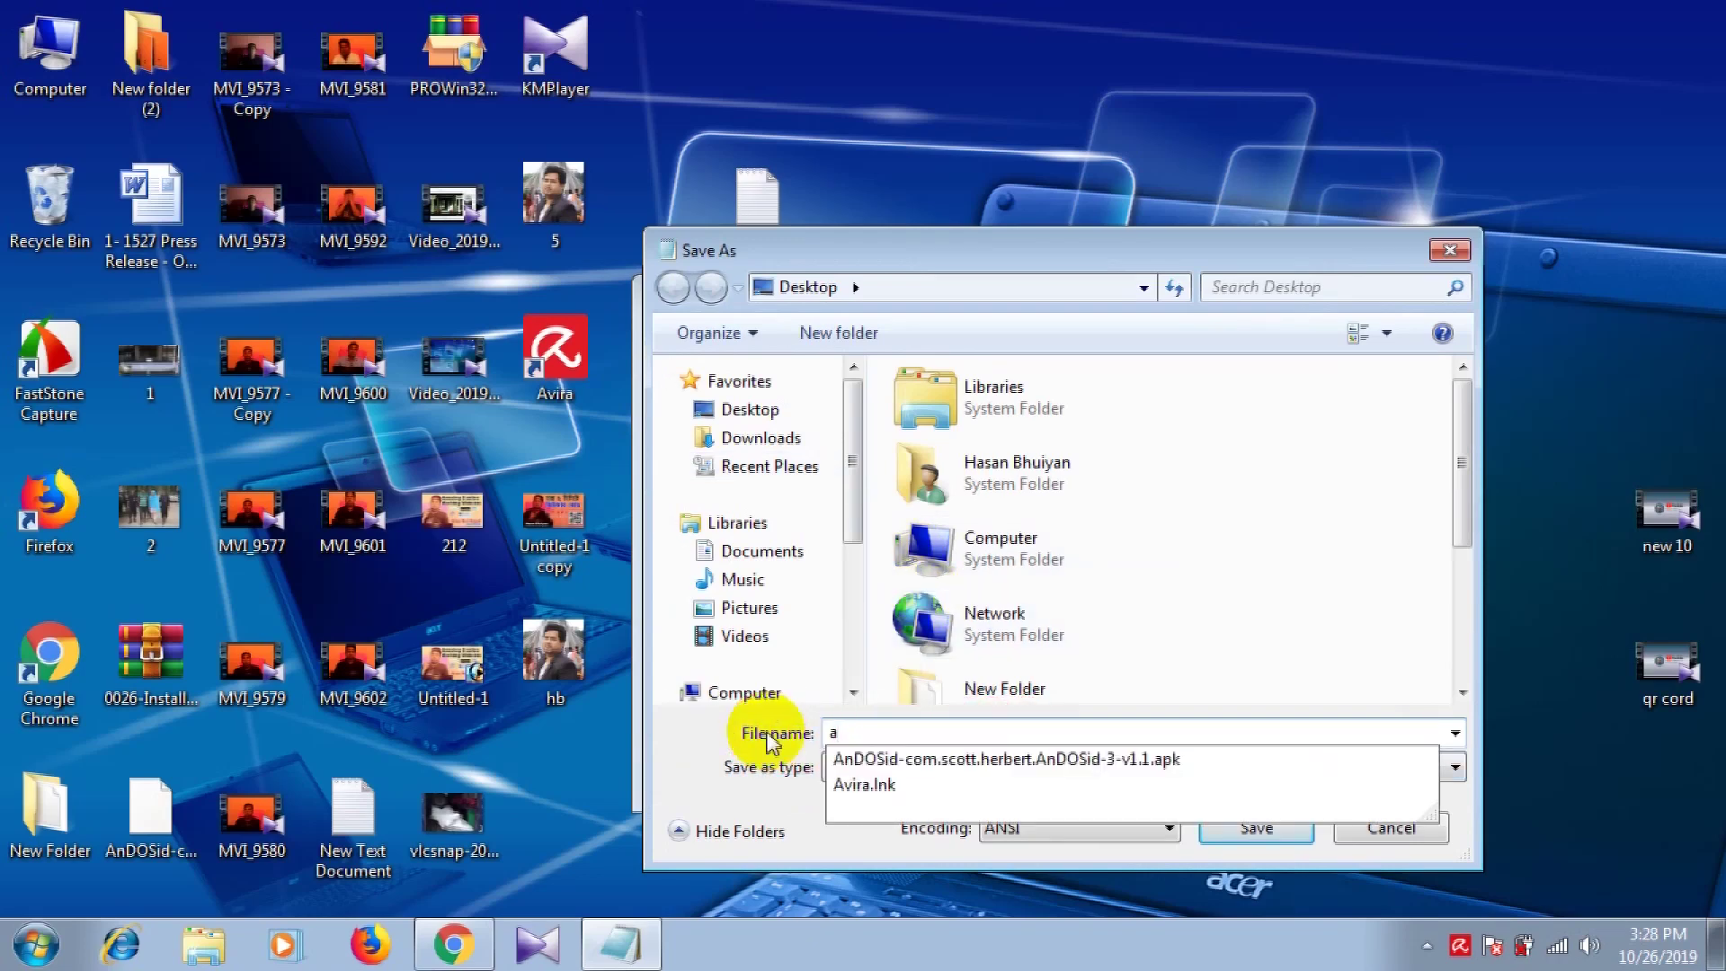
text(utorun.inf)
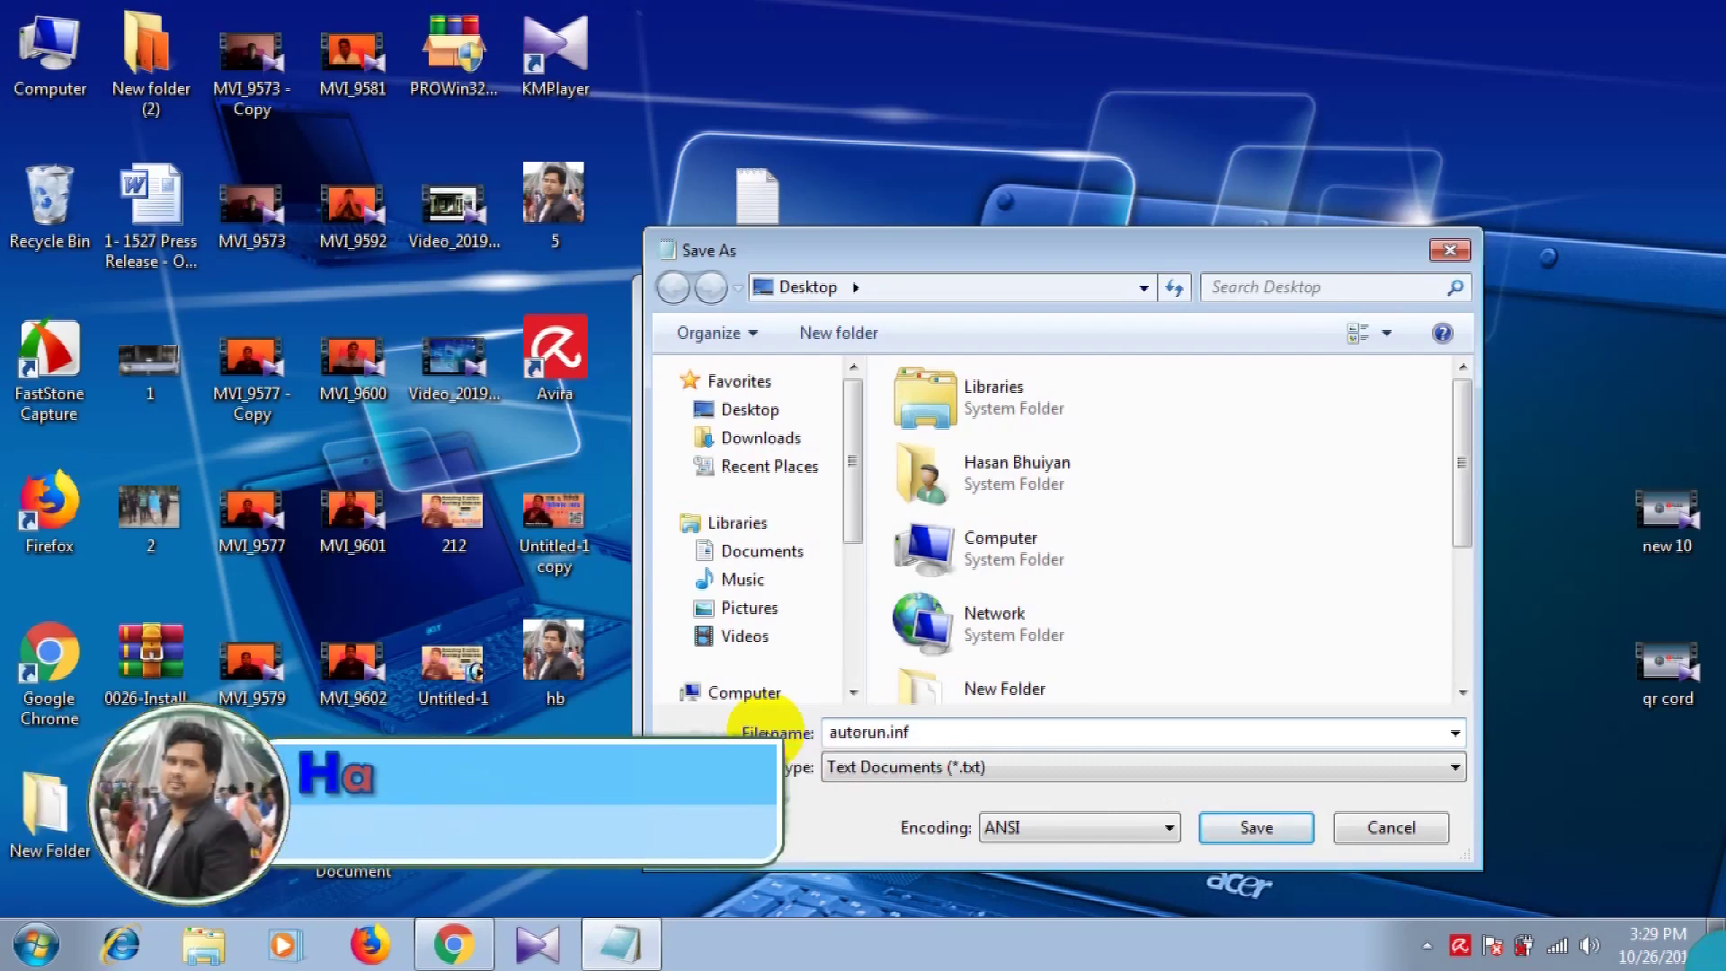
click(955, 772)
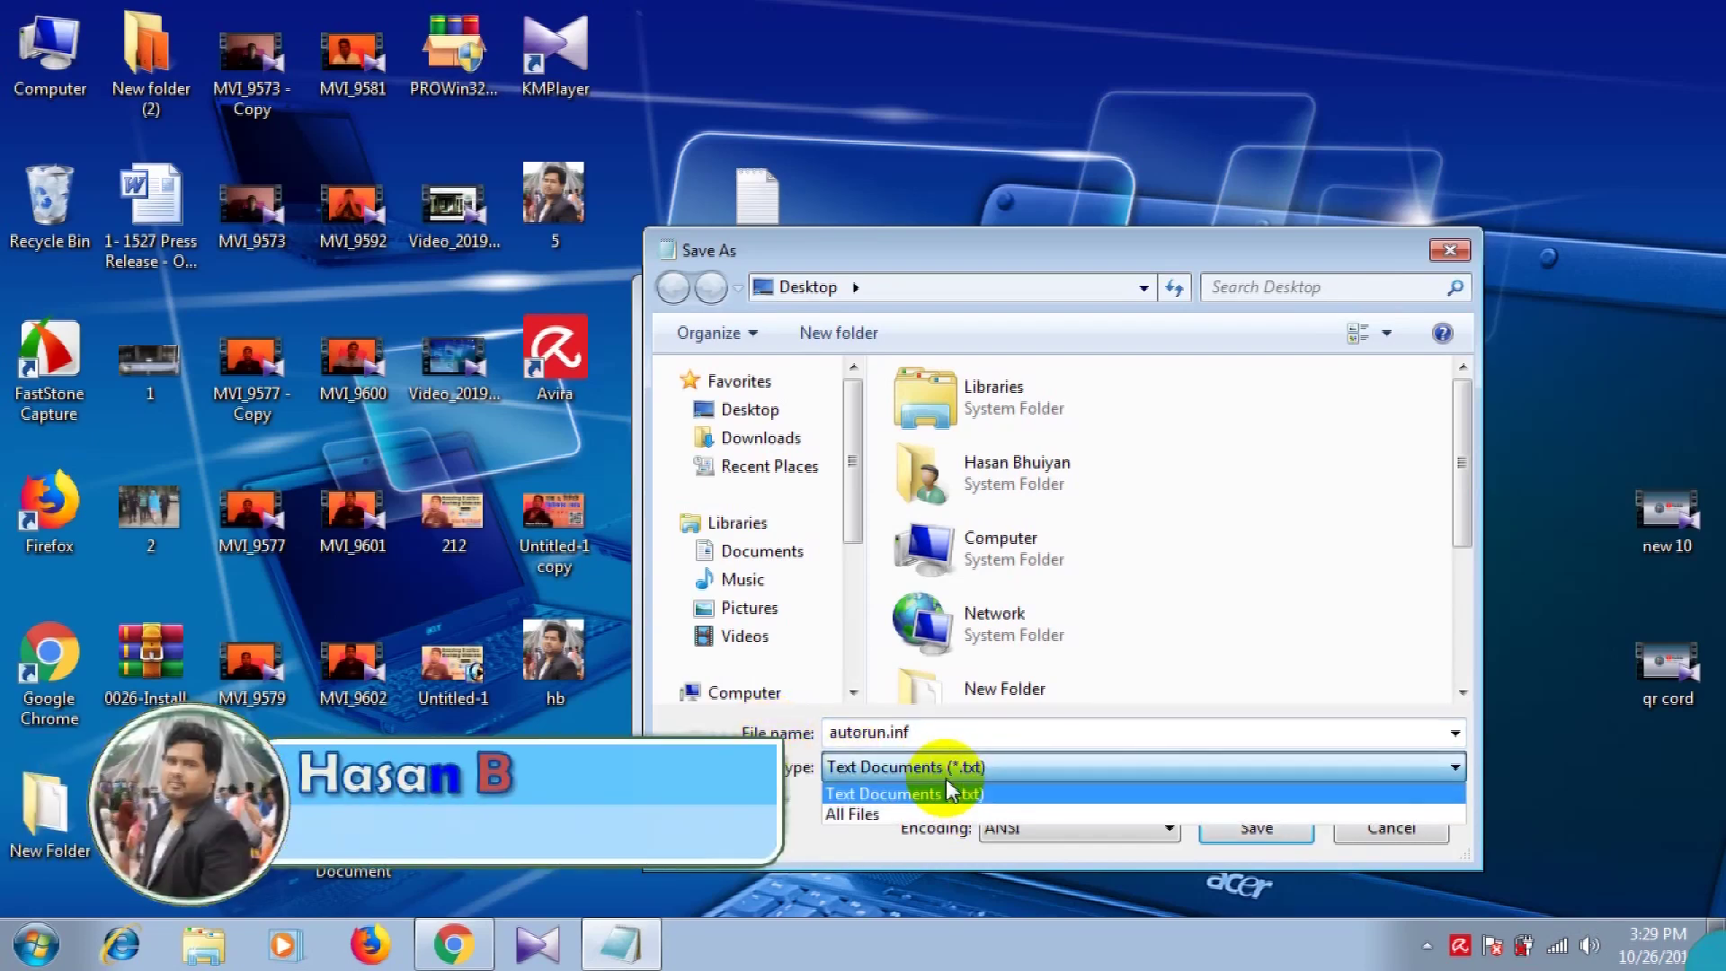
click(918, 813)
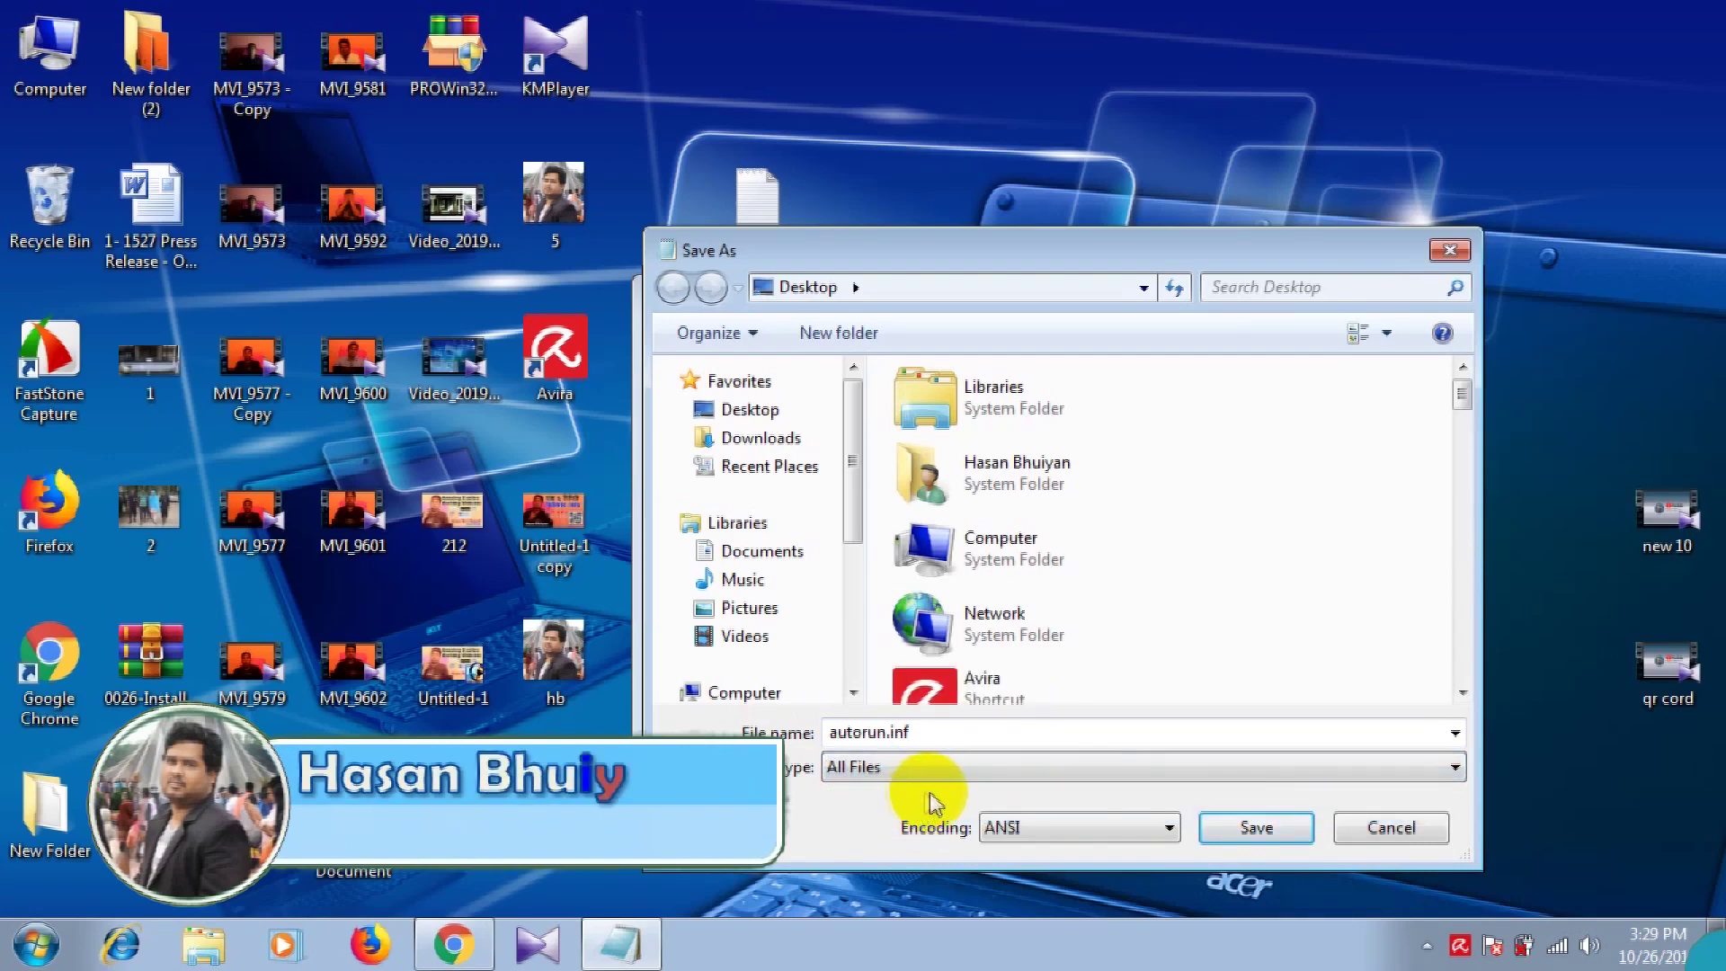
click(1256, 829)
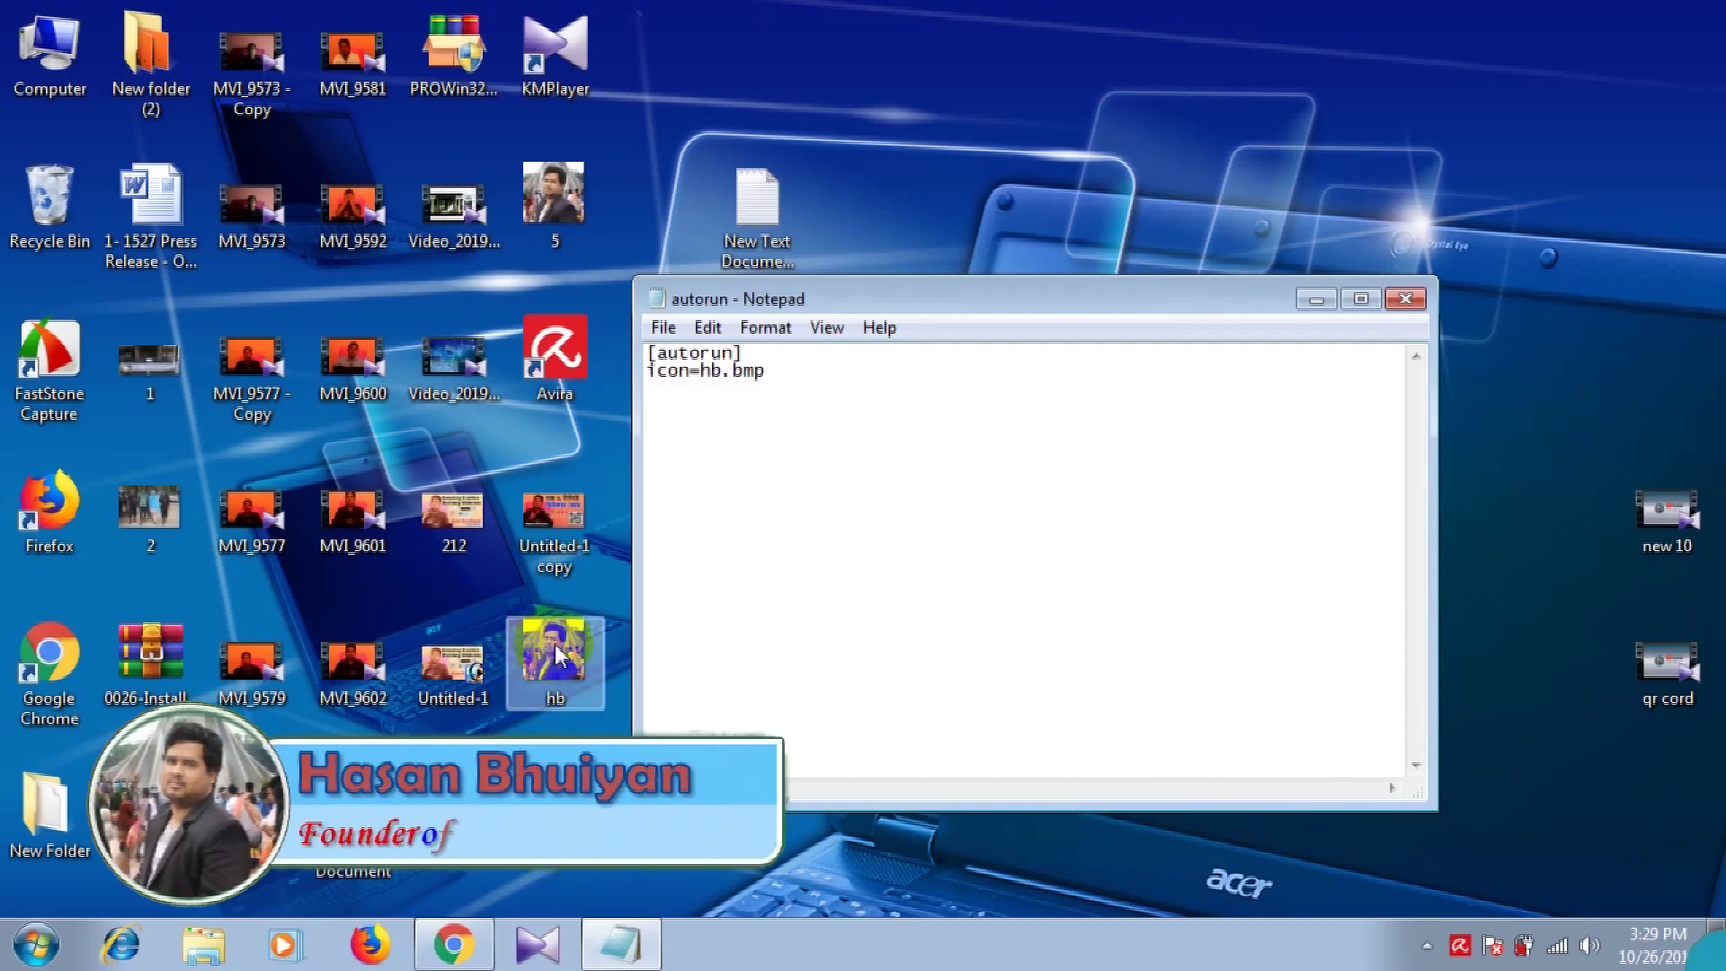
click(1407, 299)
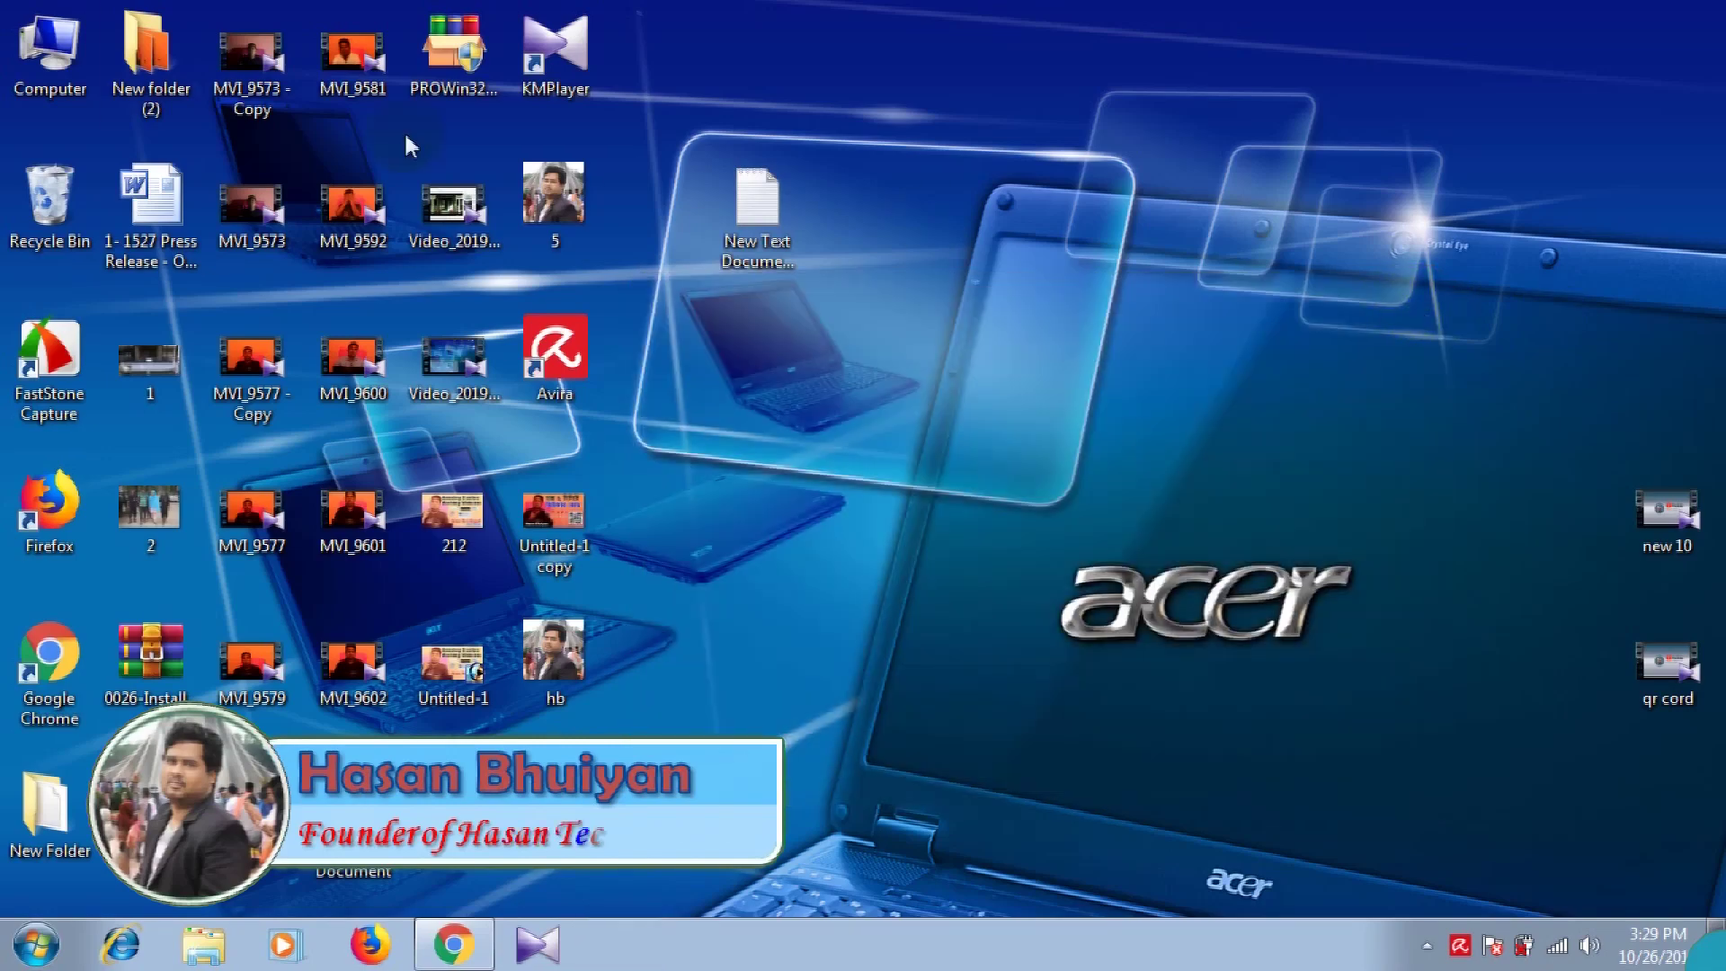
- Copy the hb and autorun files from the desktop to Removable Disk (H:)
double_click(35, 94)
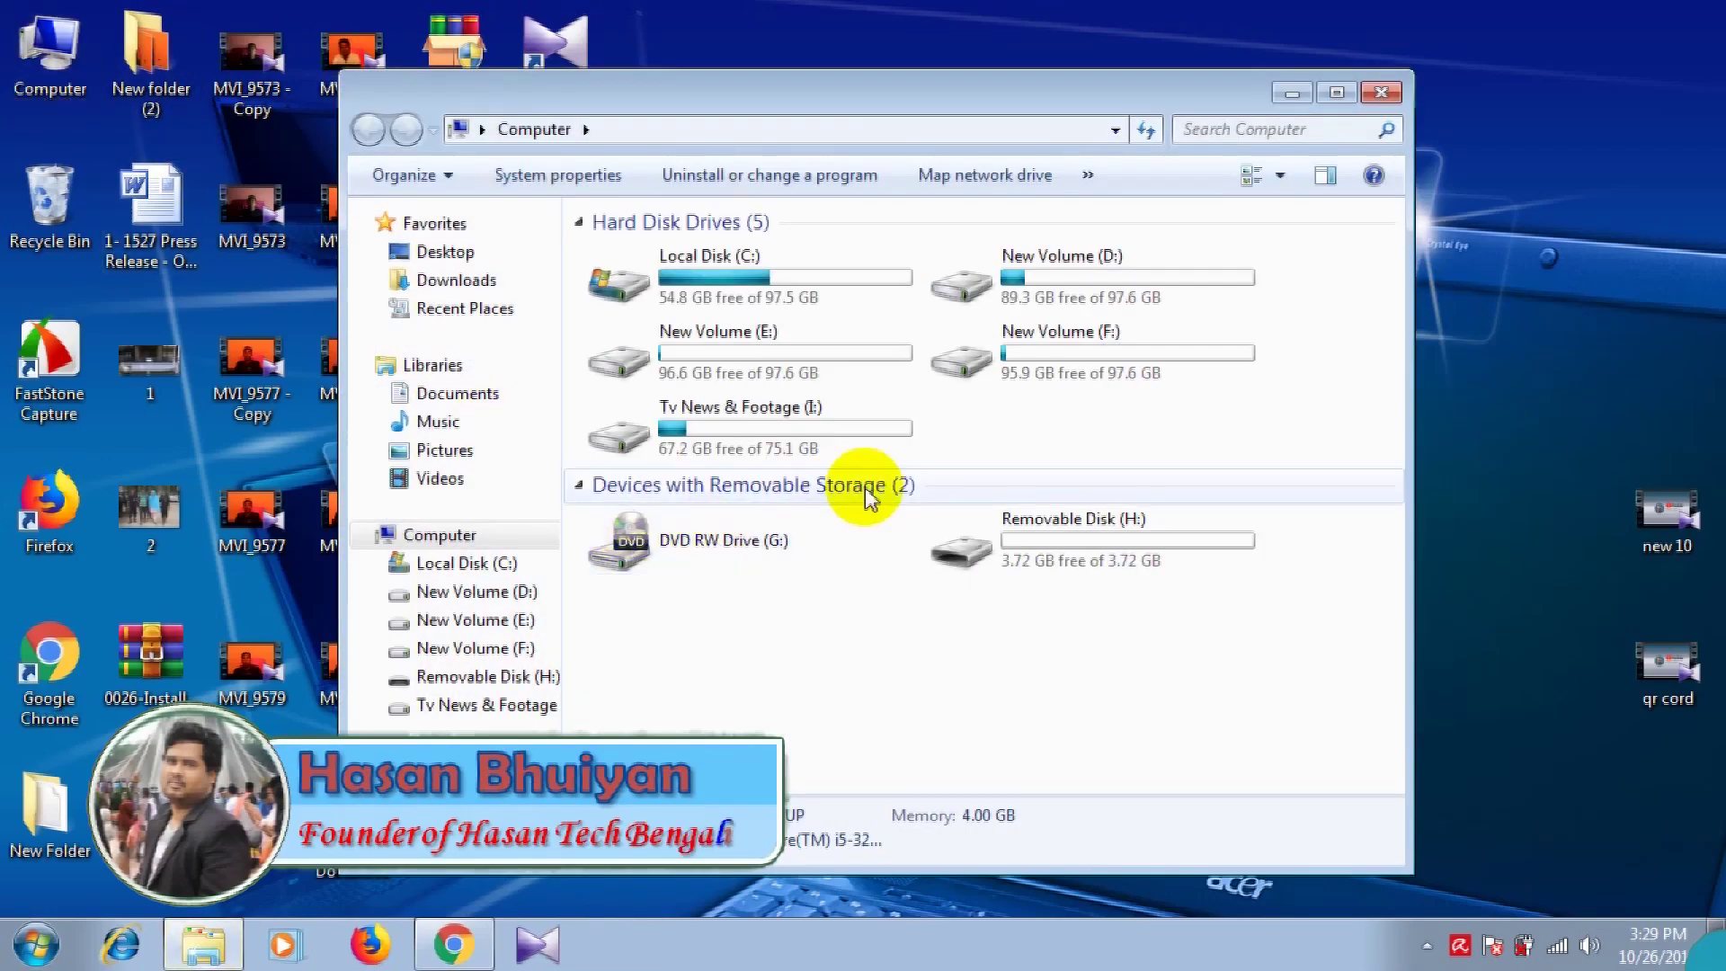
double_click(1028, 574)
drag(794, 117, 1310, 231)
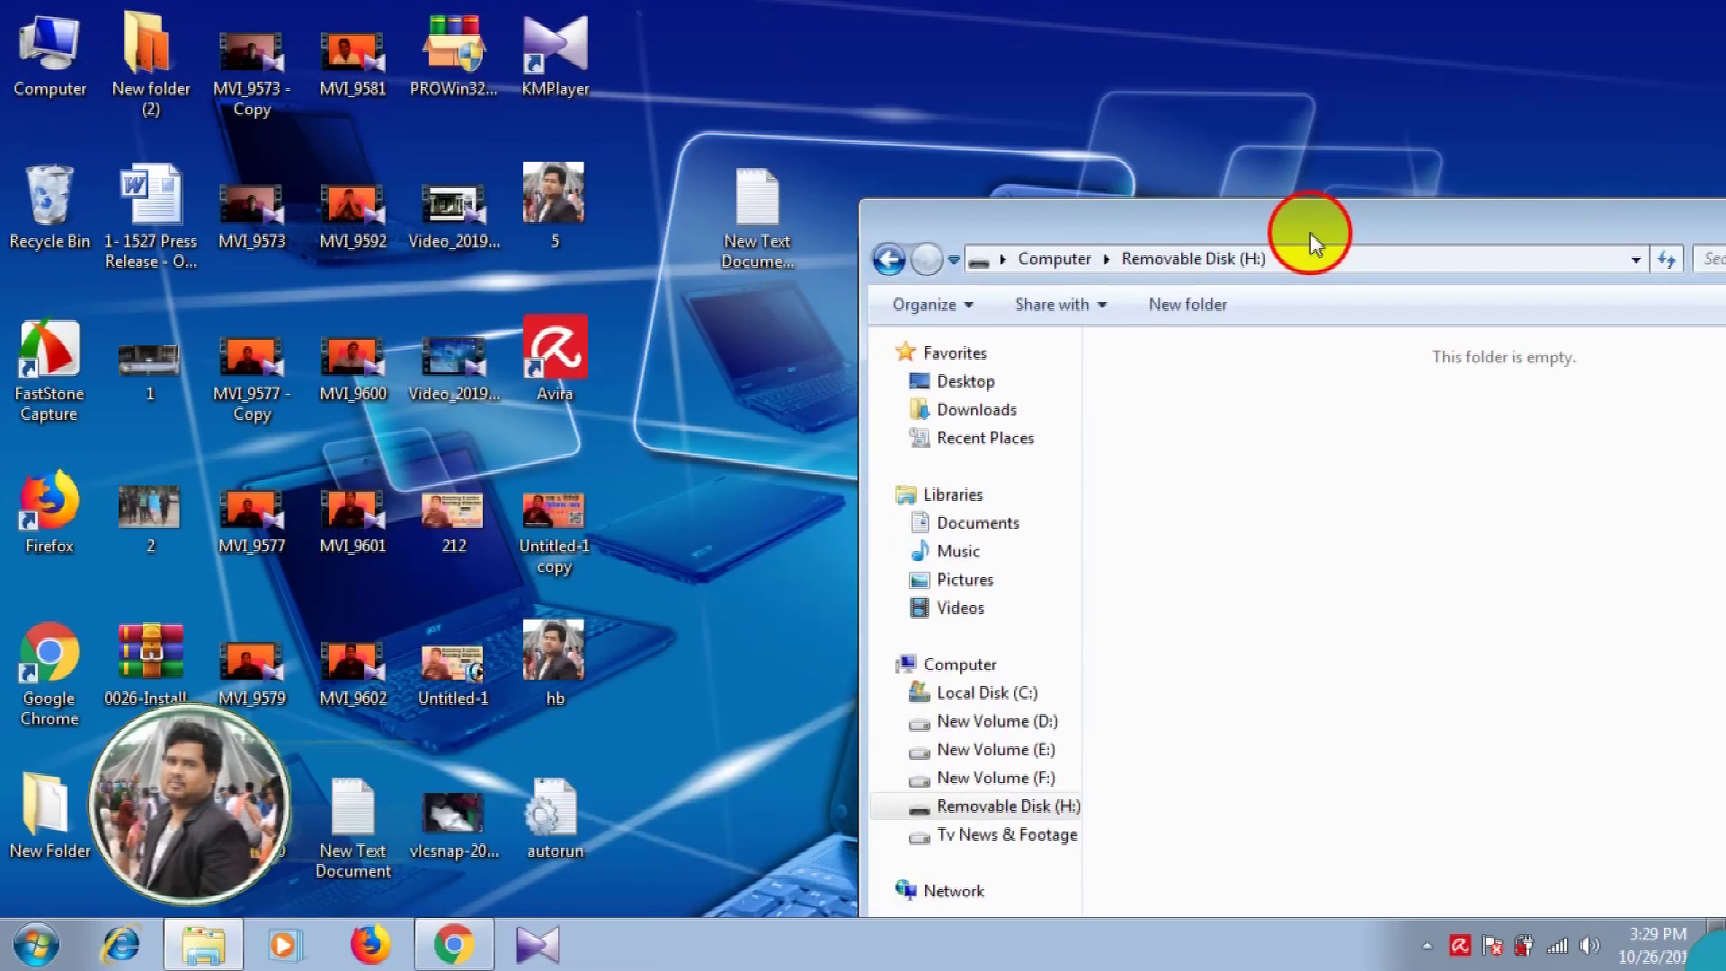
drag(650, 615, 558, 899)
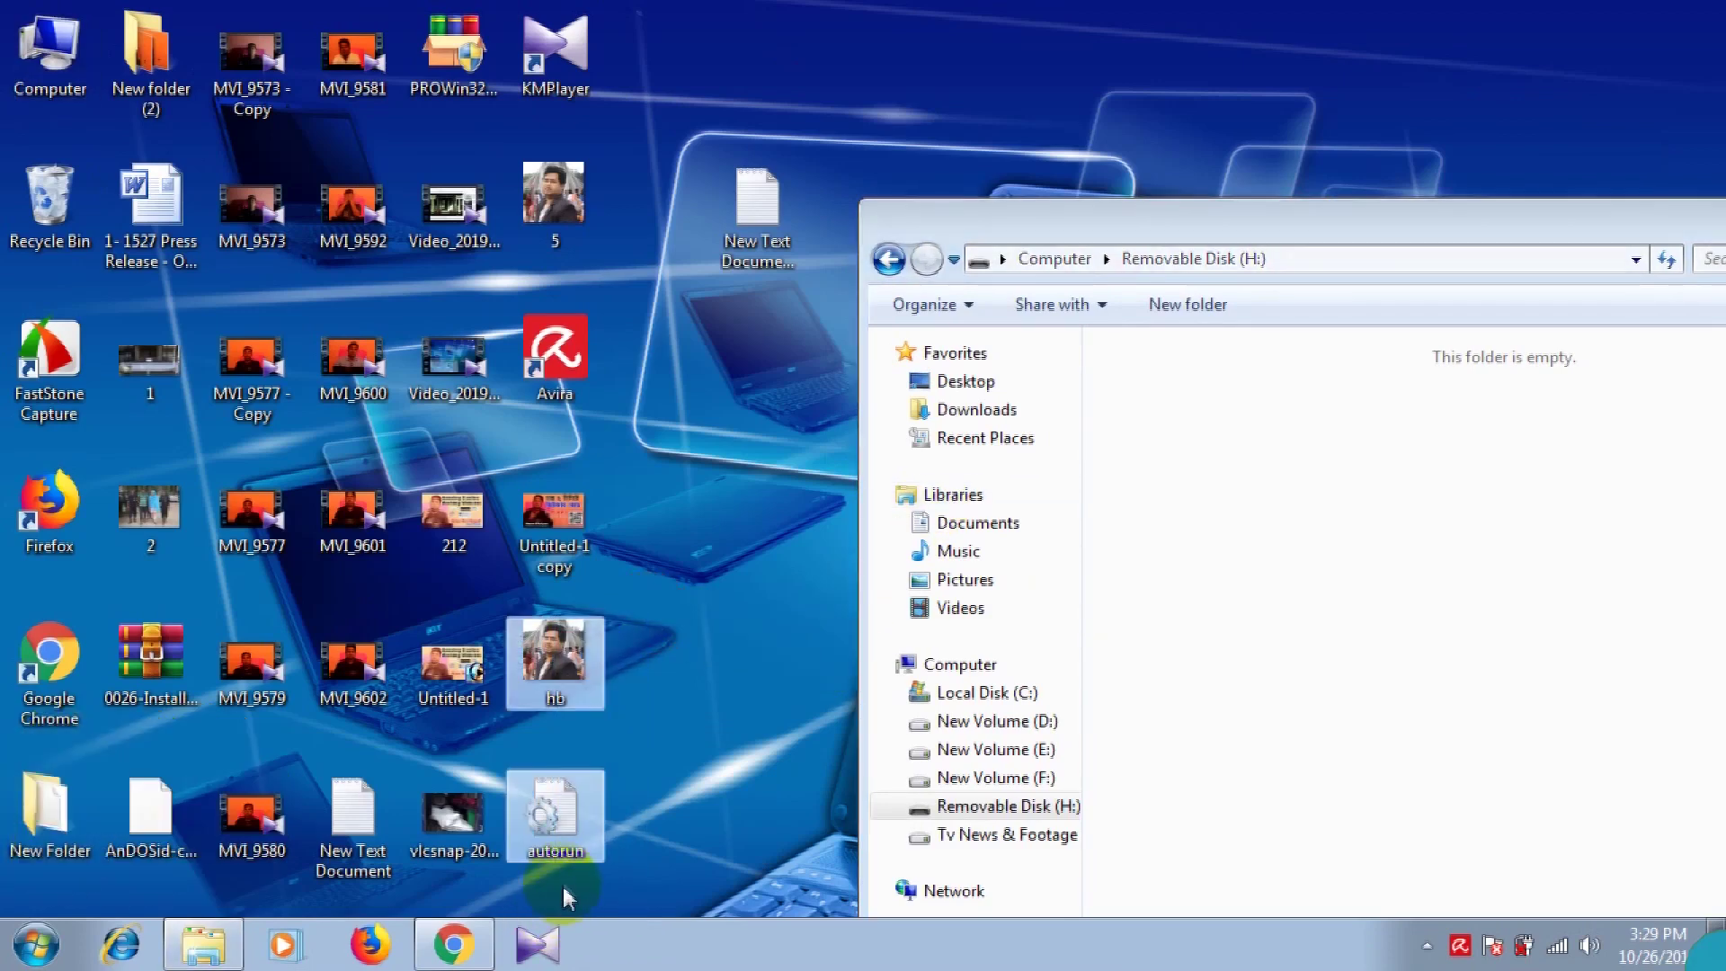
click(1130, 740)
key(ctrl+v)
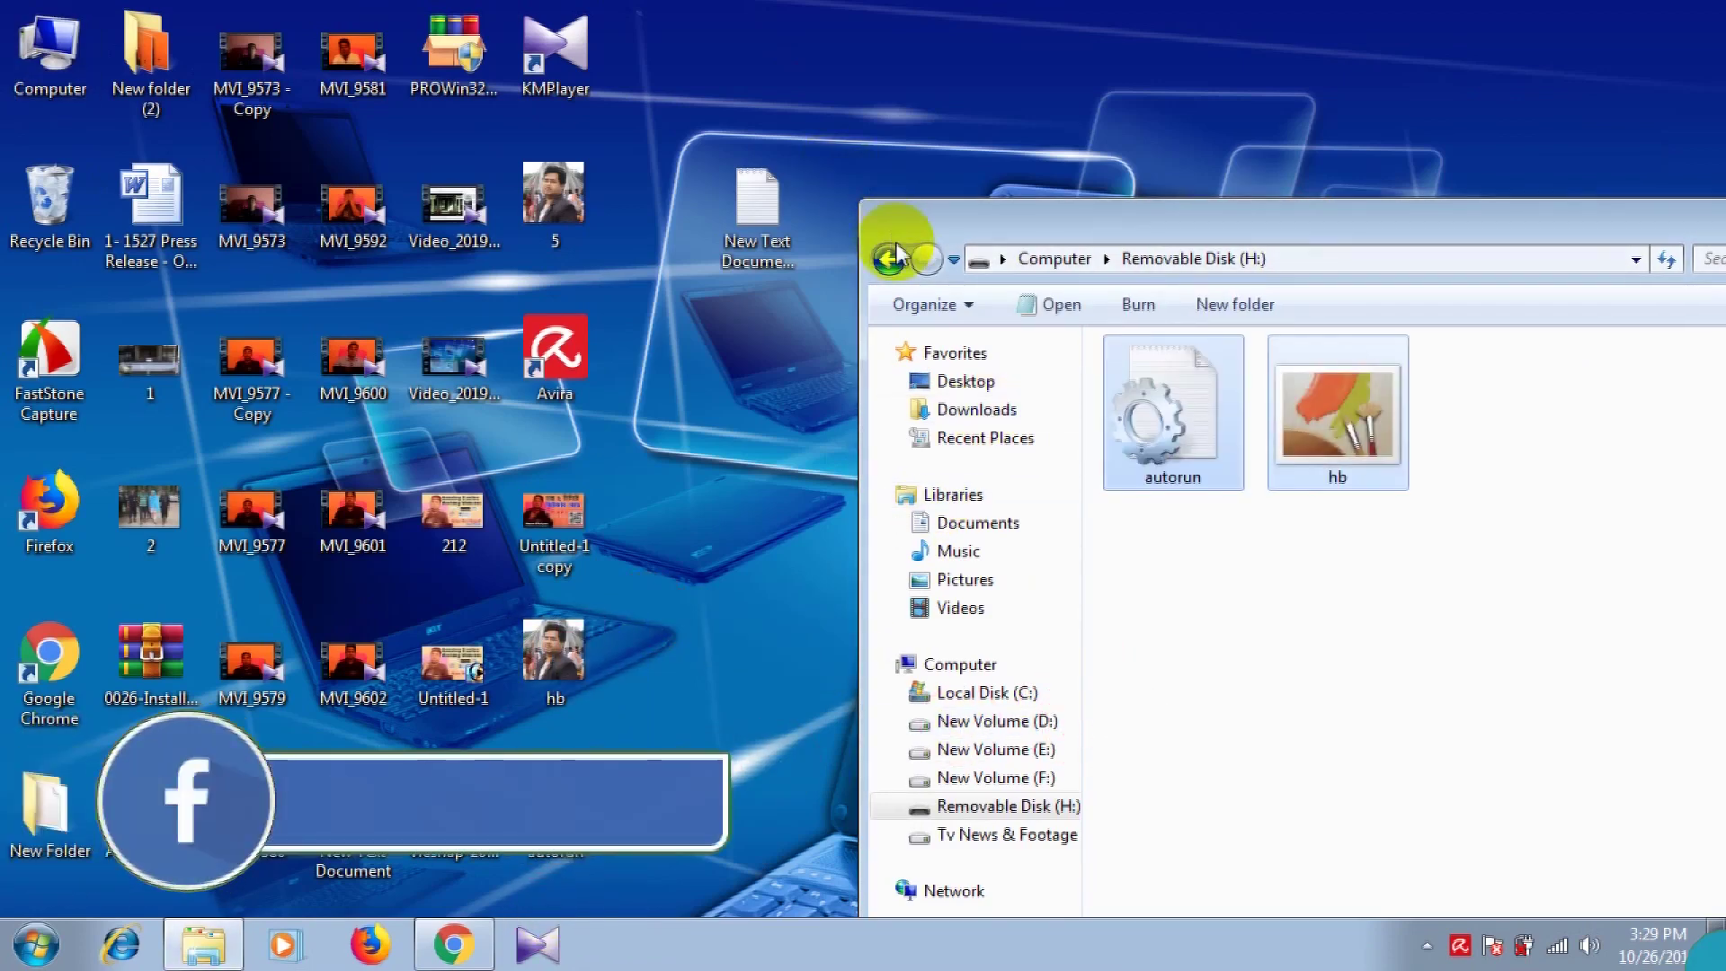
- Return to the Computer drive list, dismiss the AutoPlay window and reopen Removable Disk (H:) in a maximized window
click(888, 260)
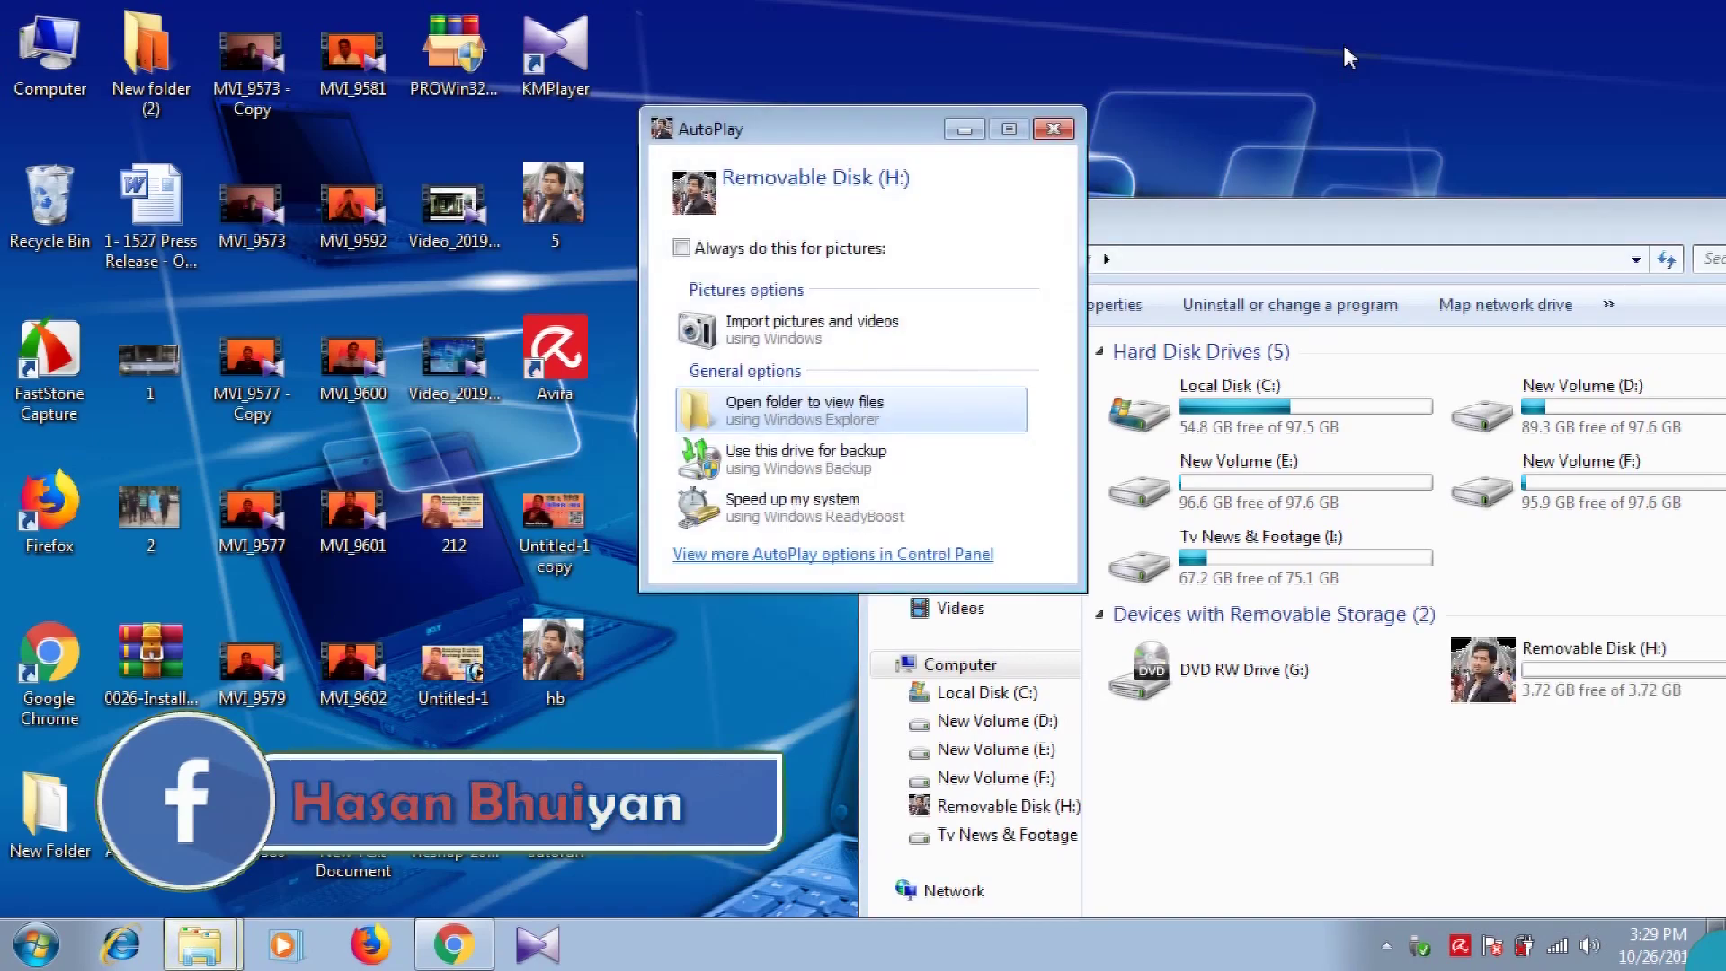
click(1054, 131)
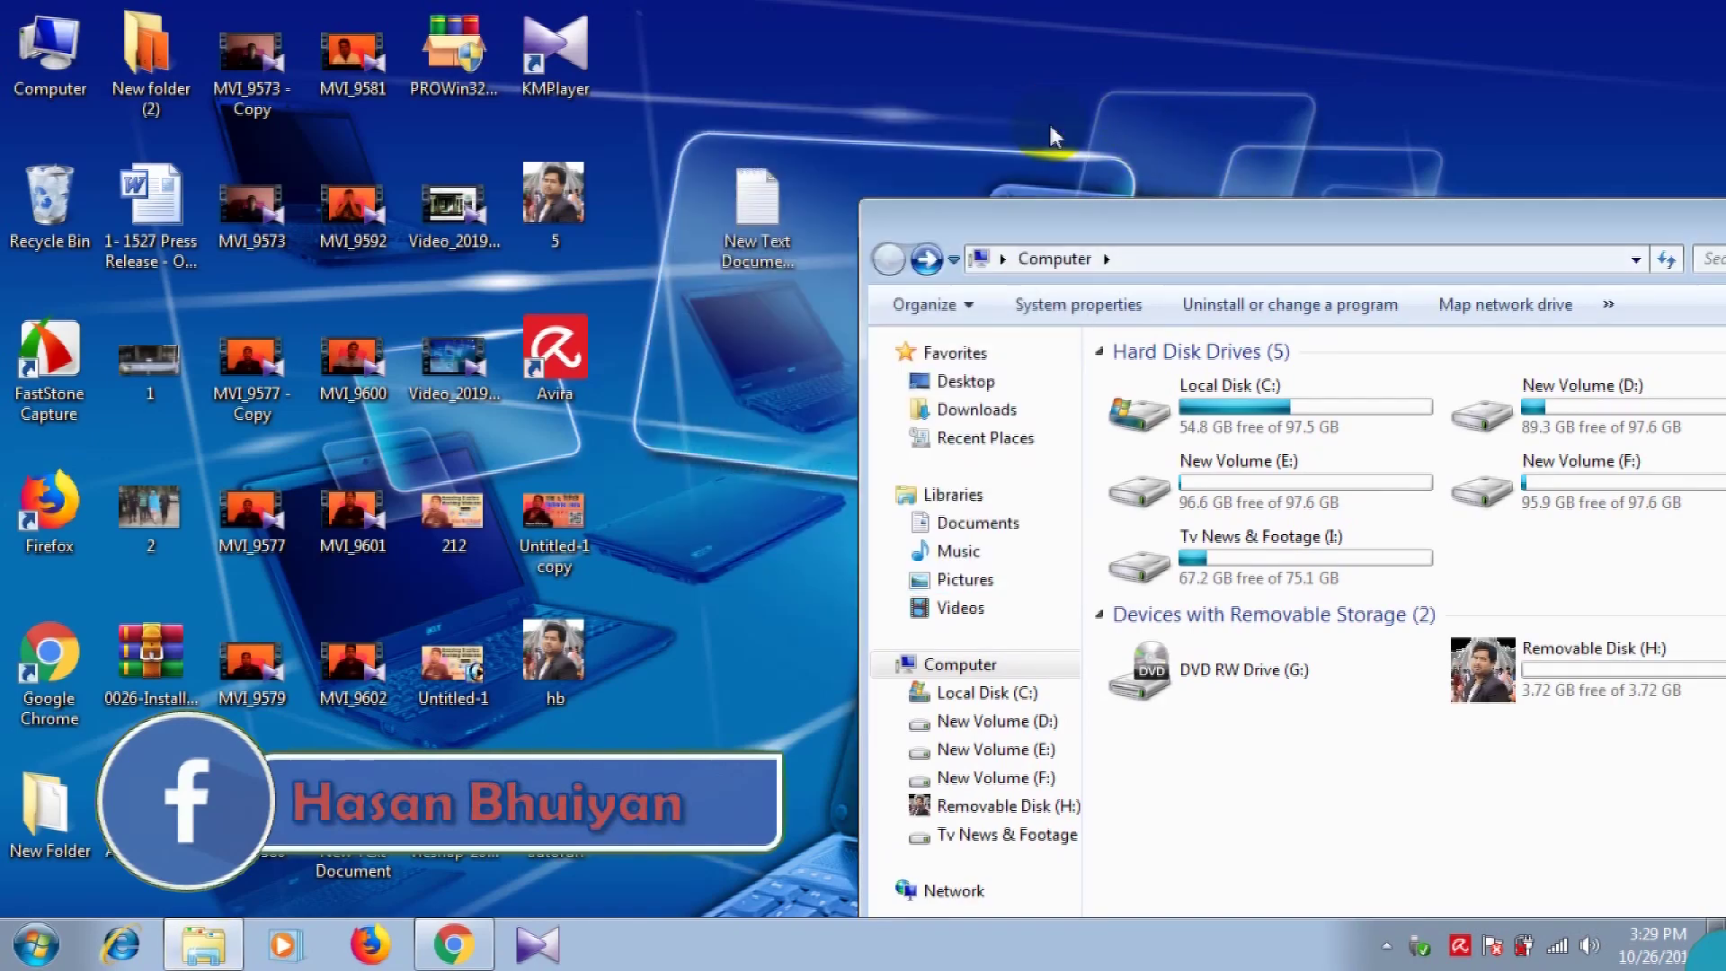
double_click(1134, 217)
double_click(726, 387)
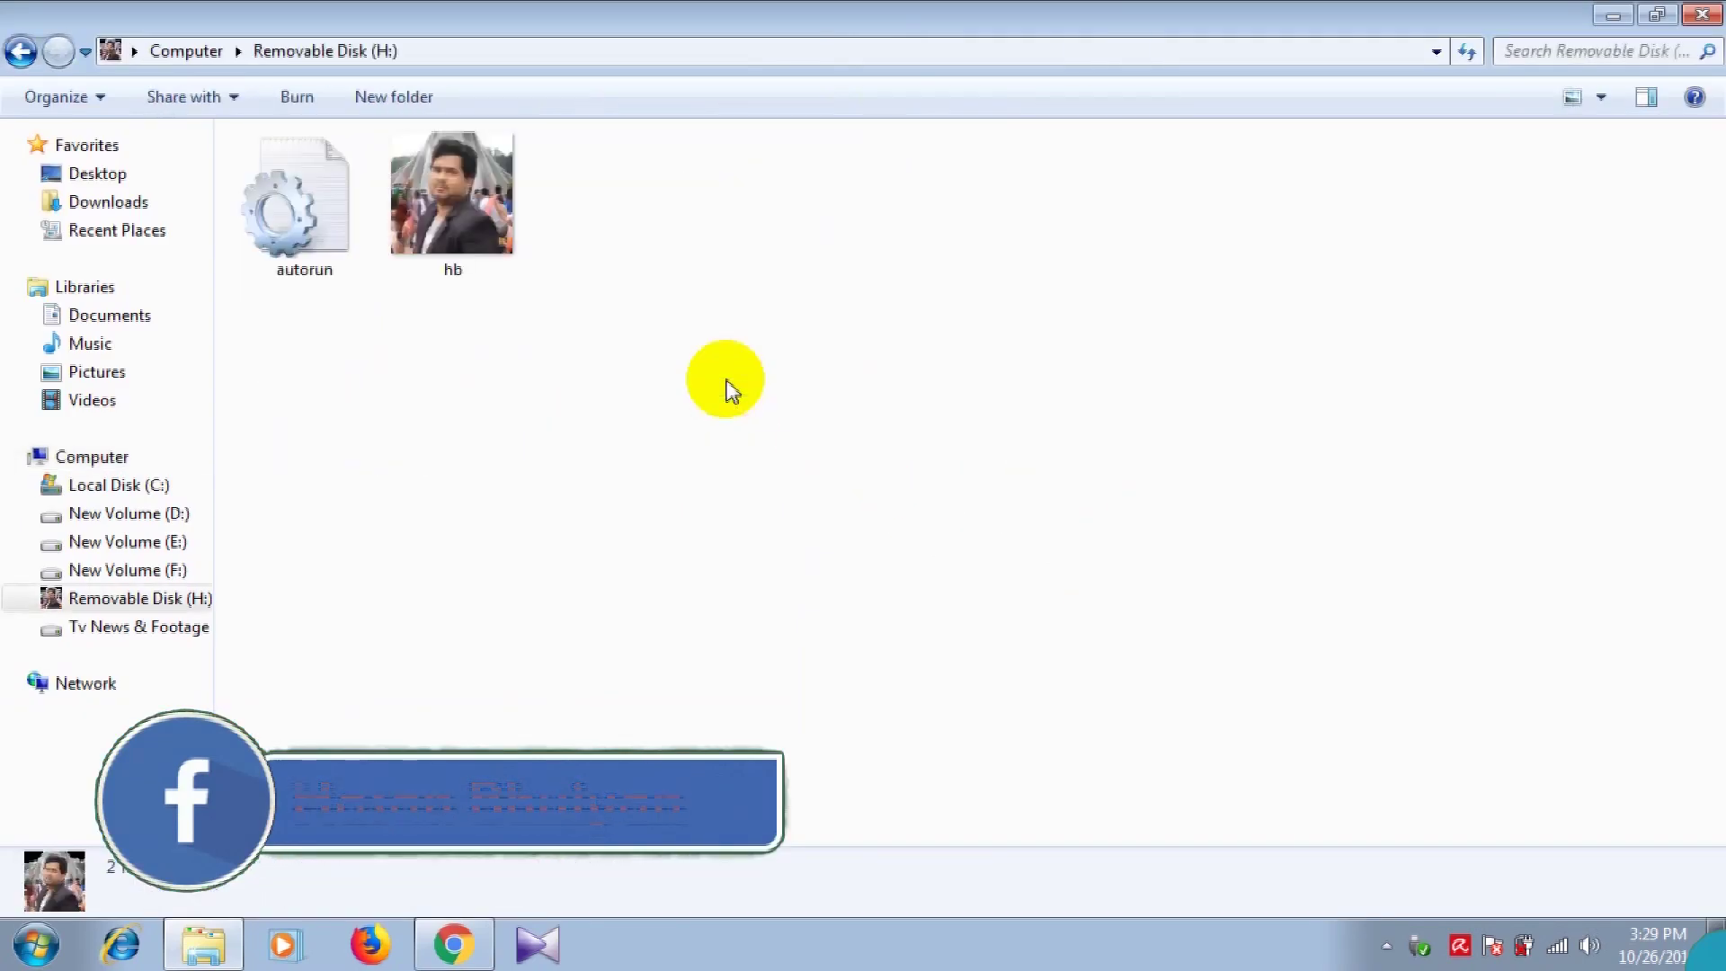
- Set the Hidden attribute on both the autorun and hb files on Removable Disk (H:)
drag(670, 126, 223, 309)
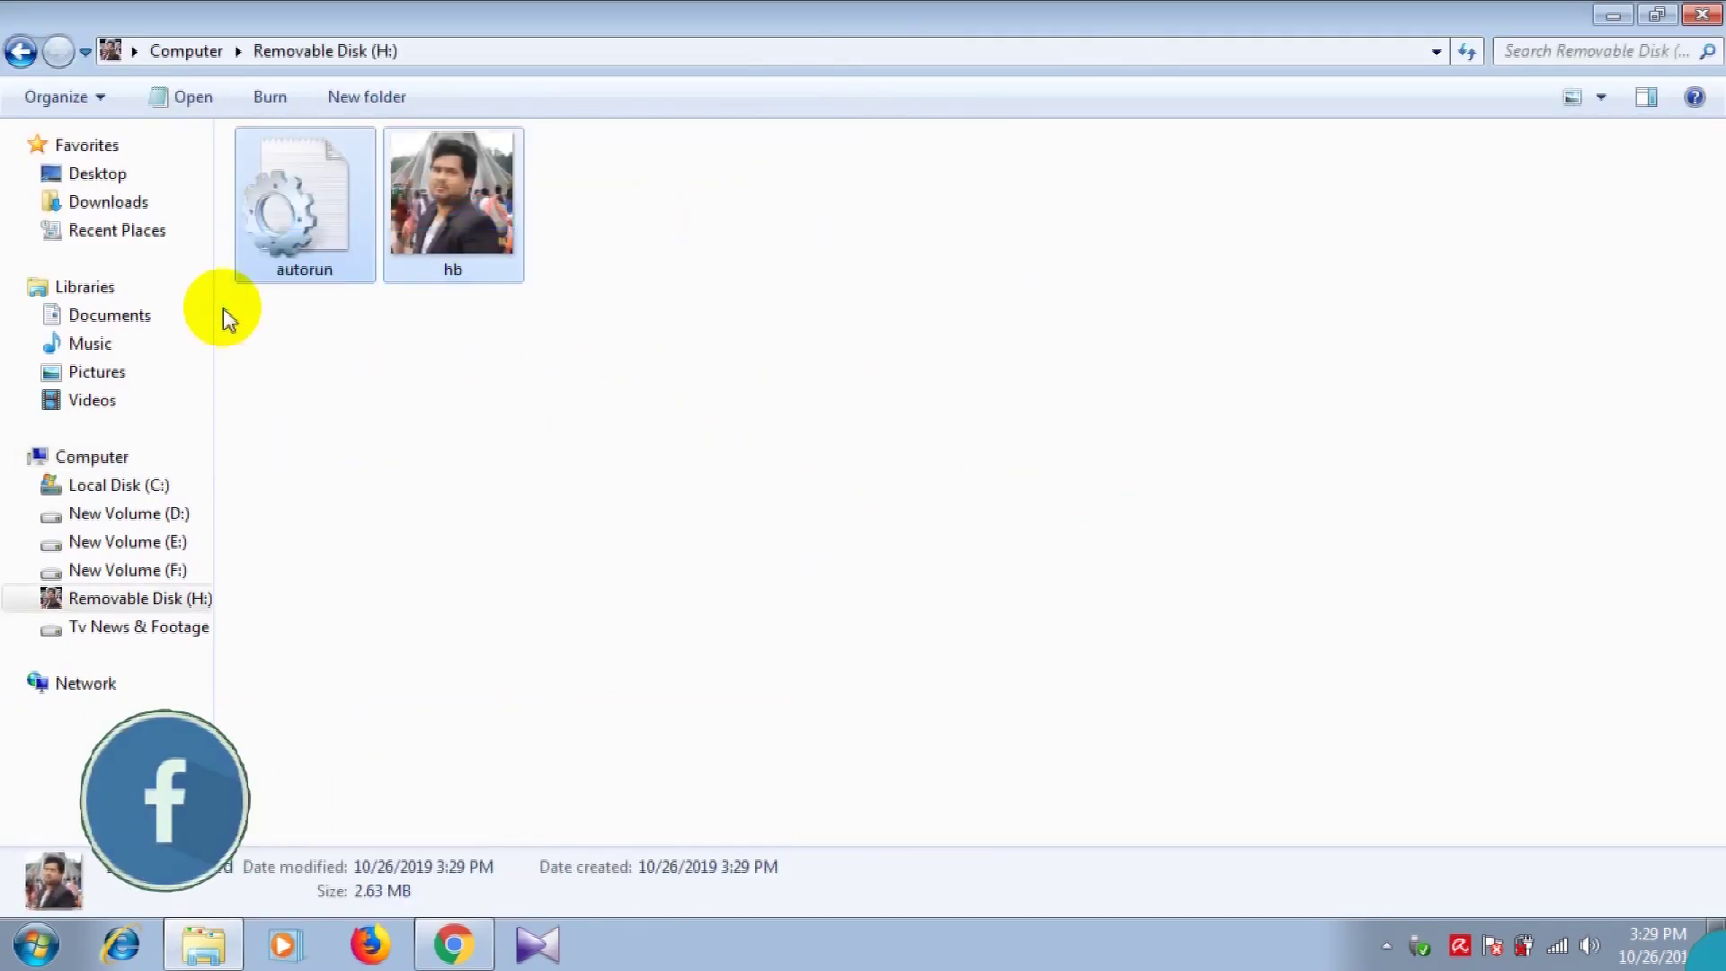
click(490, 414)
drag(598, 192, 293, 213)
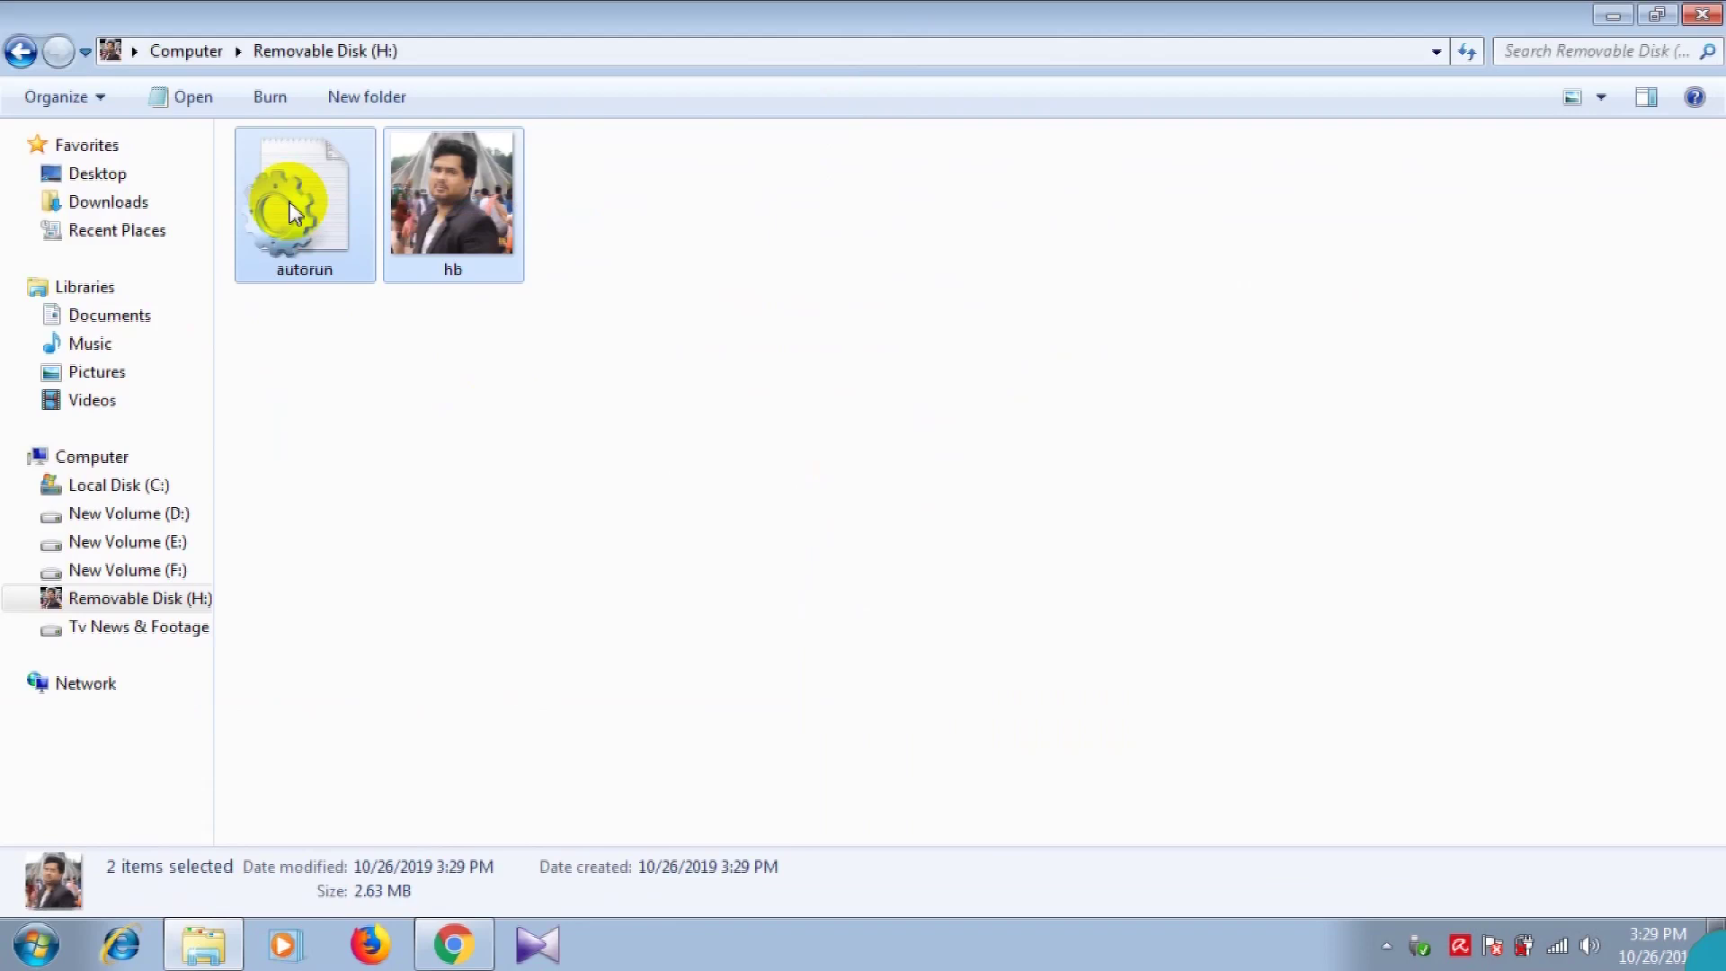
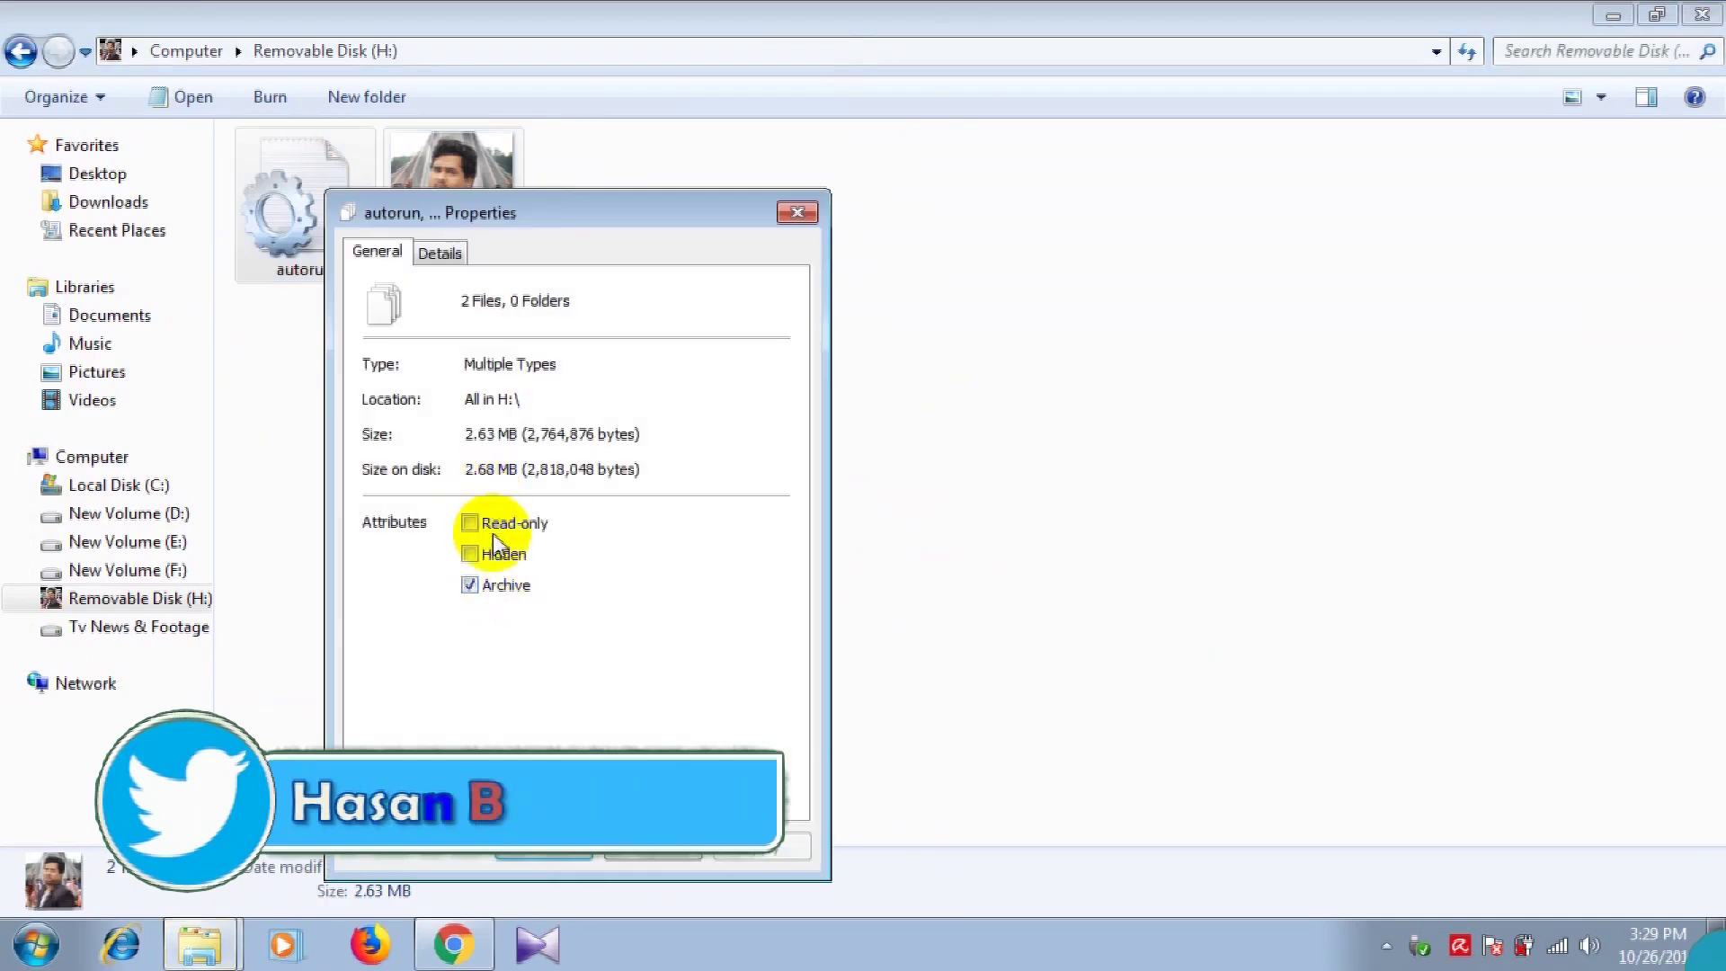
click(475, 558)
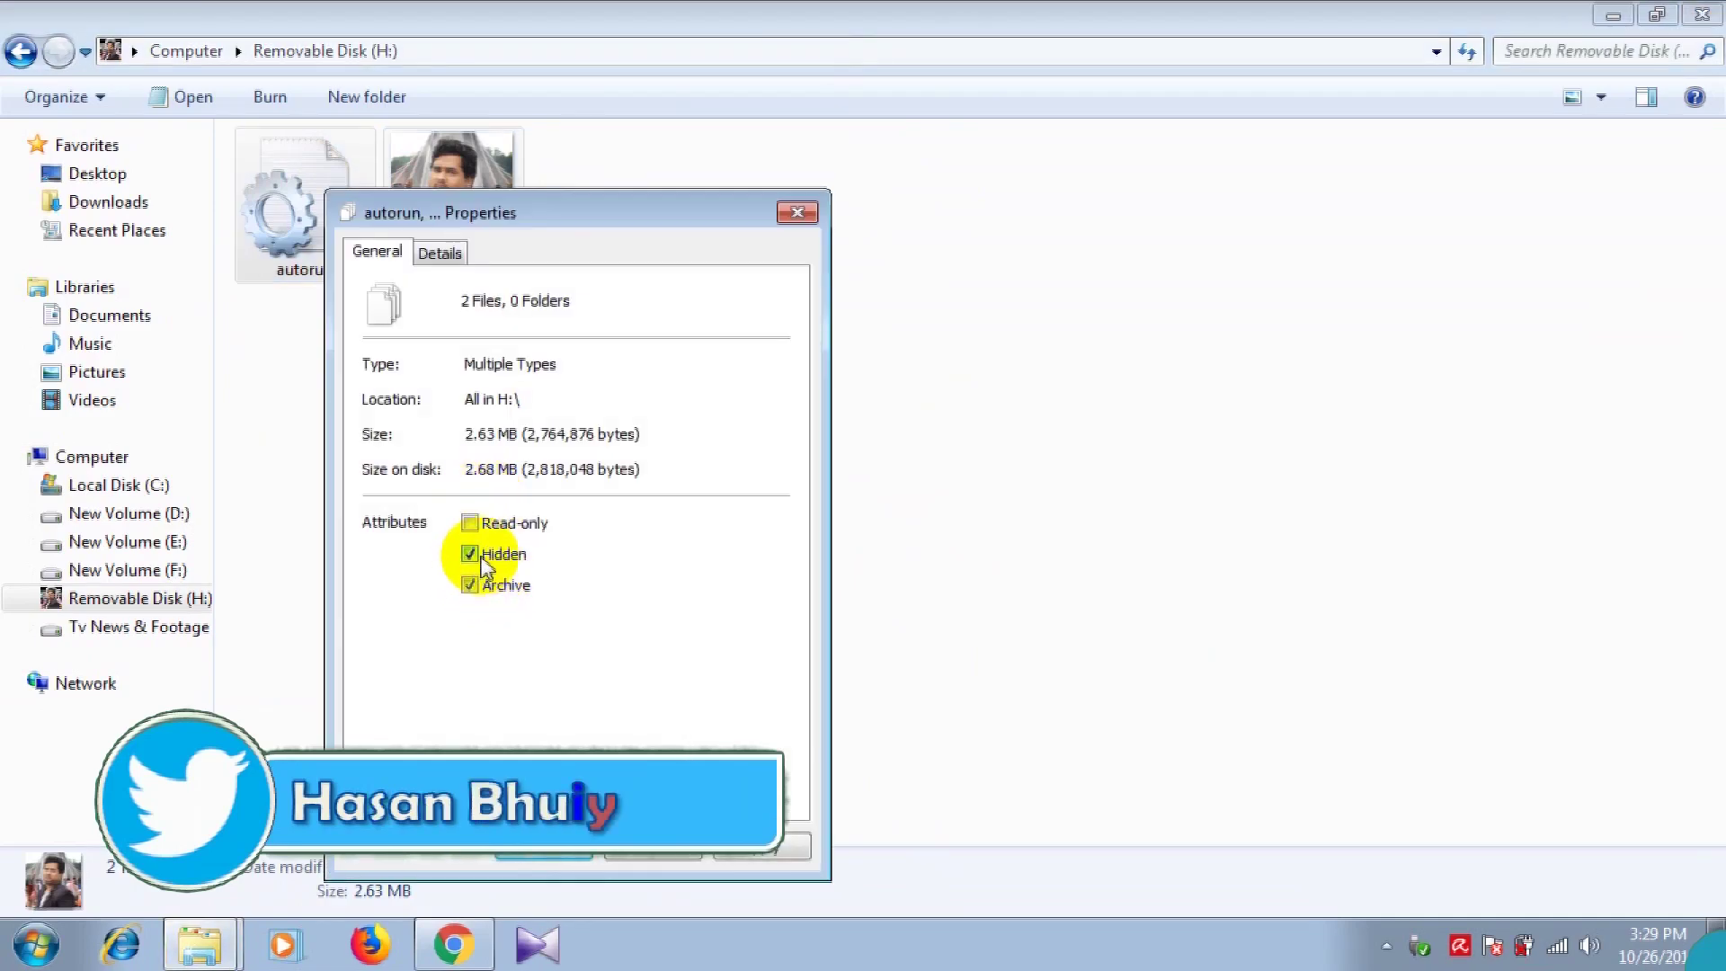
click(764, 847)
click(544, 847)
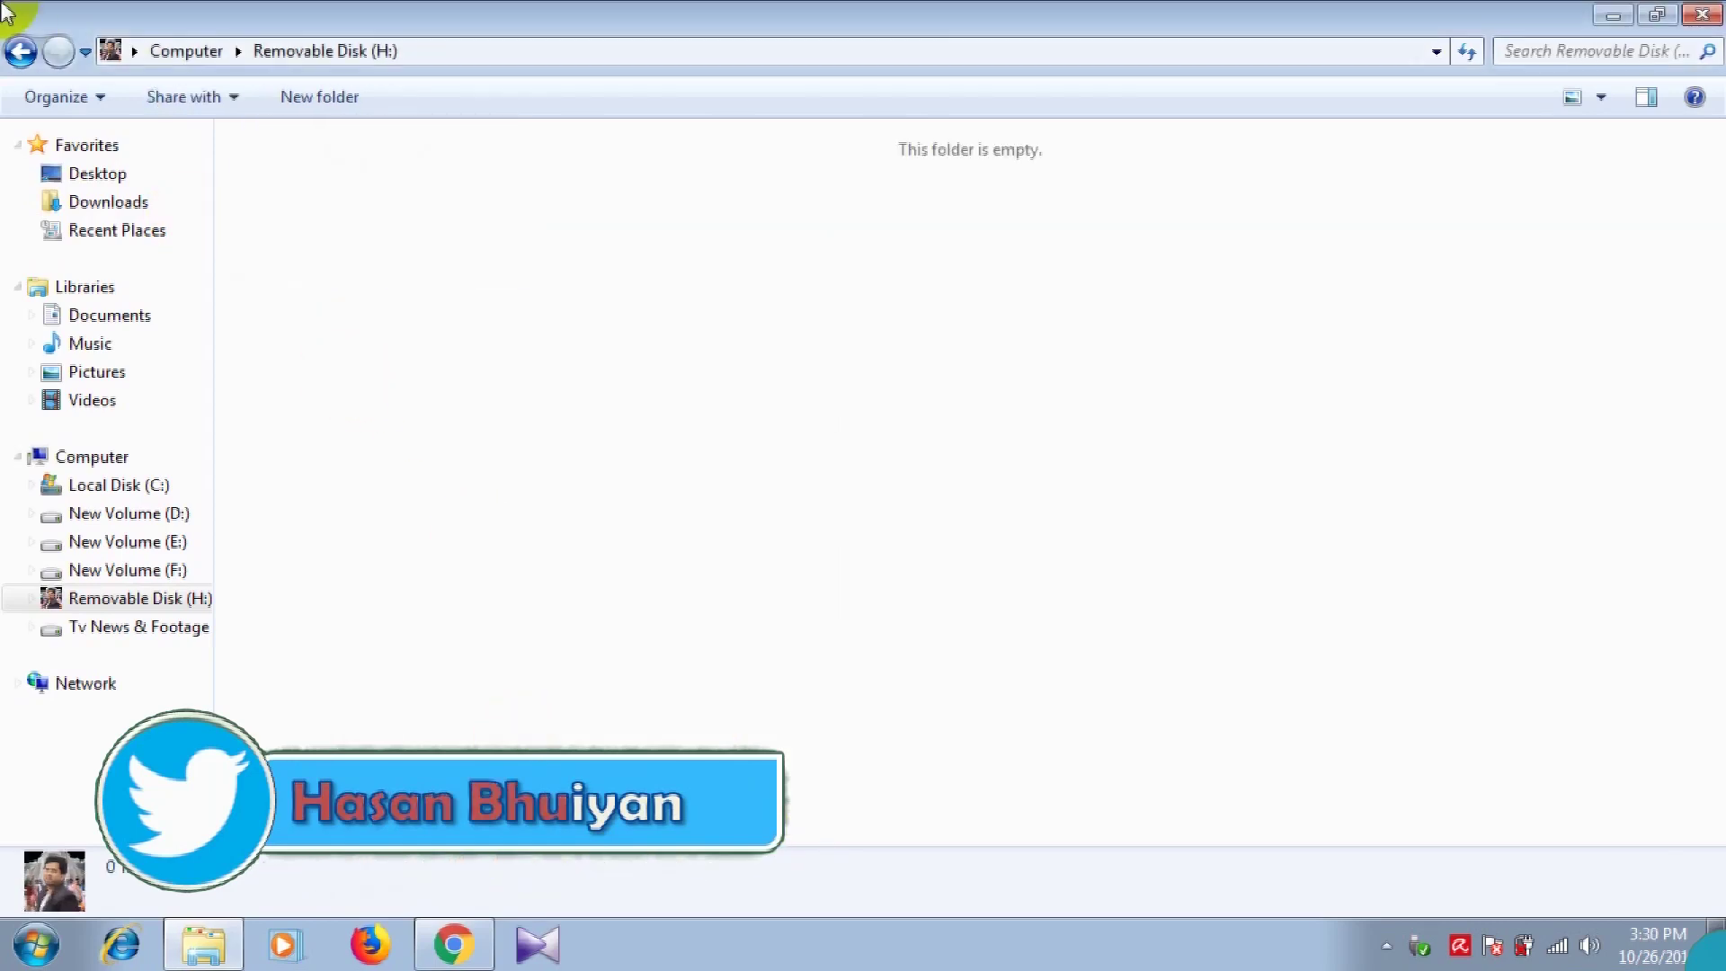
- Check the contents of Removable Disk (H:) and its icon in the Computer drive list
click(21, 52)
double_click(719, 412)
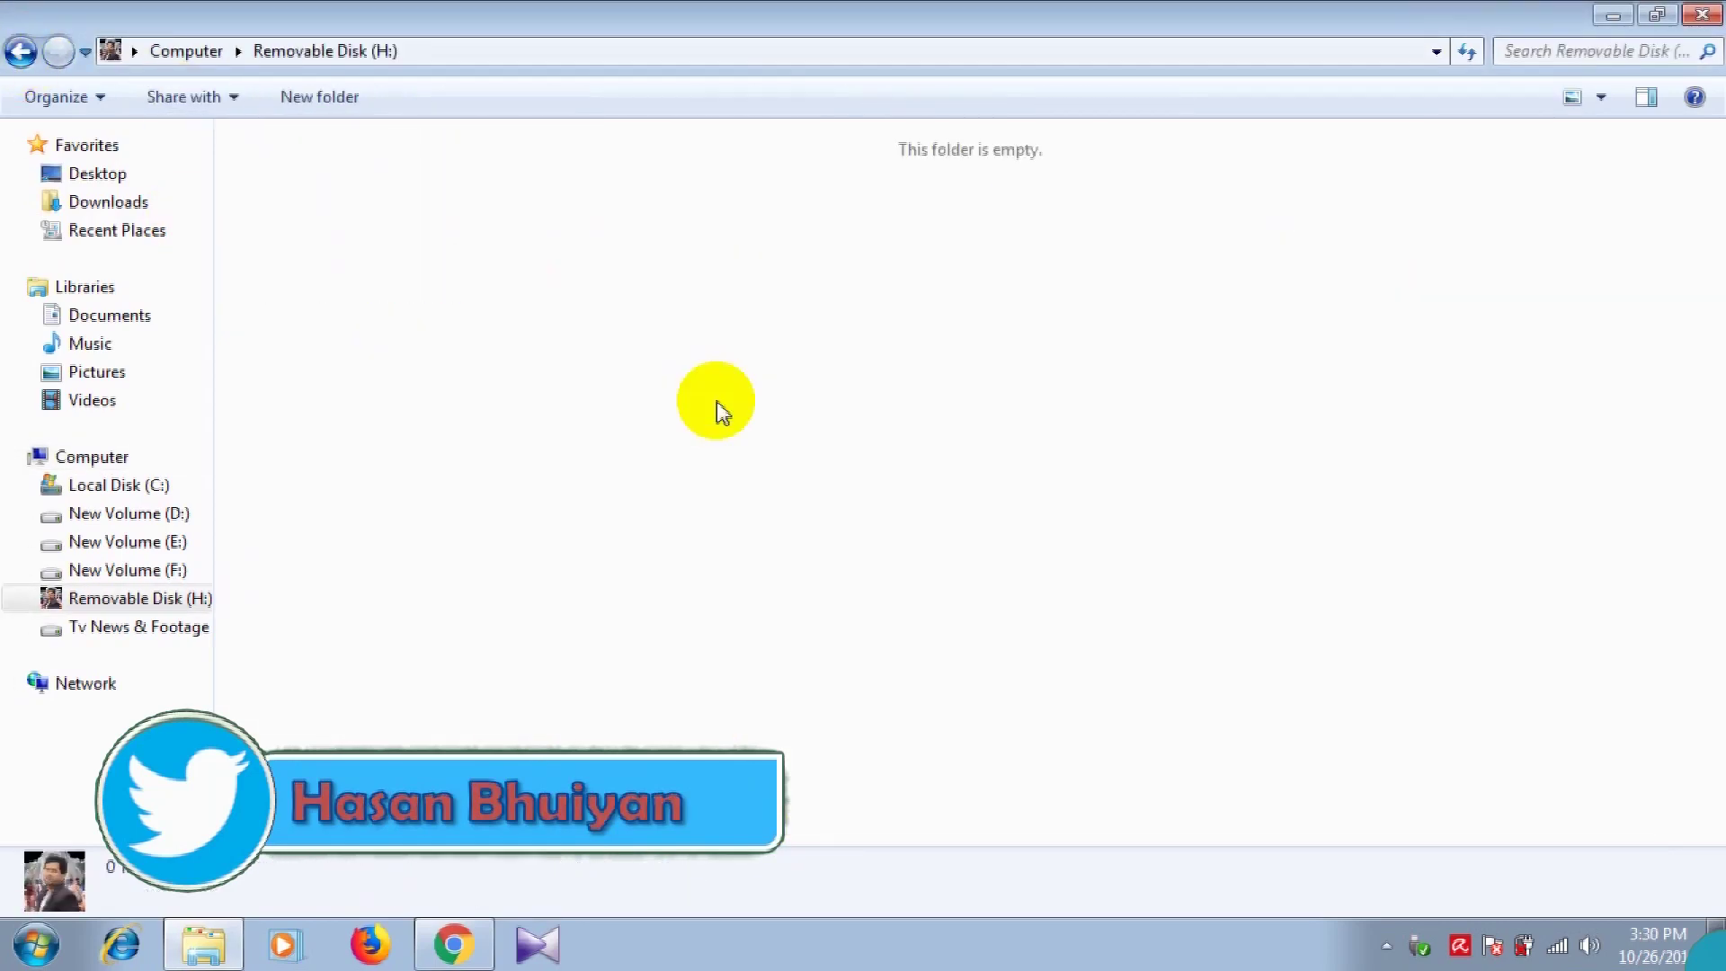
click(20, 51)
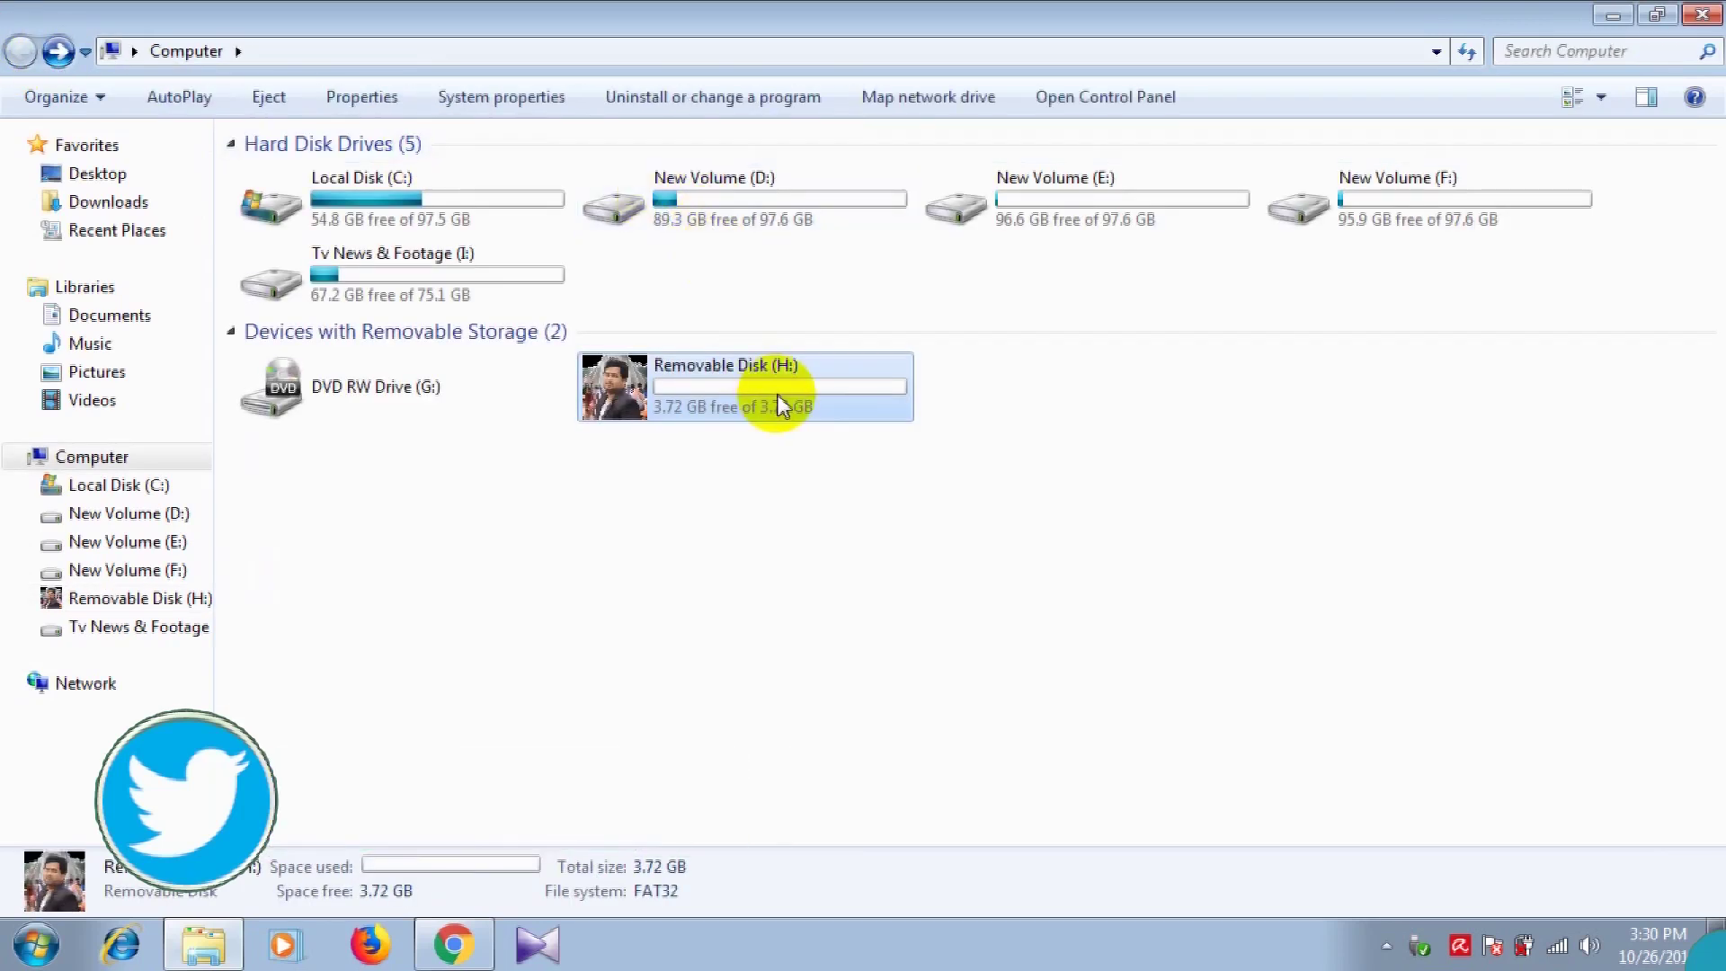